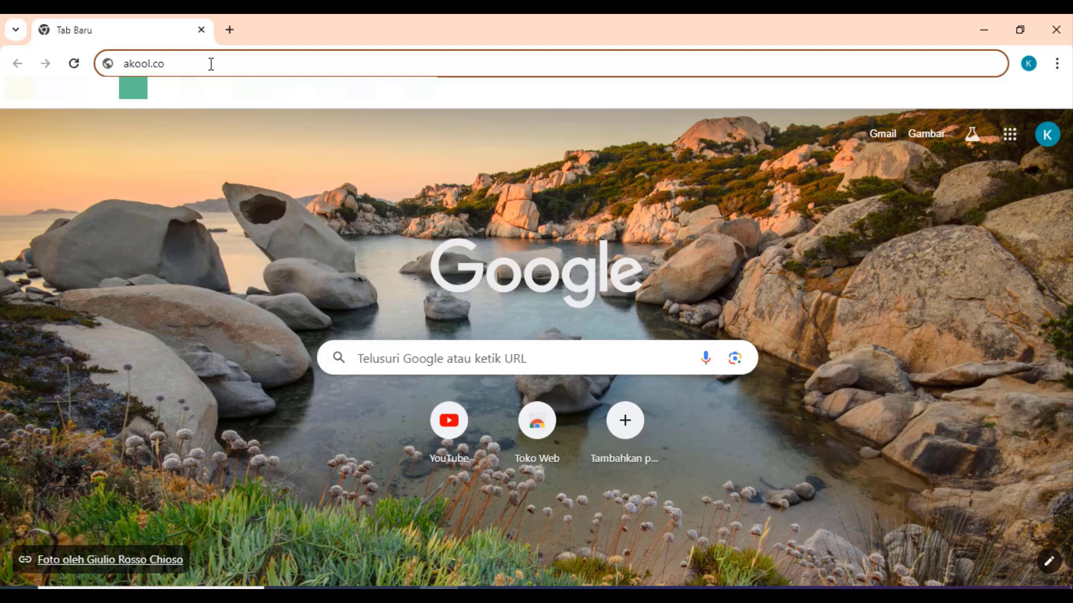
Step: Go to akool.com, dismiss the page translation prompt and open the Face Swap tool
{"action": "type", "text": "m"}
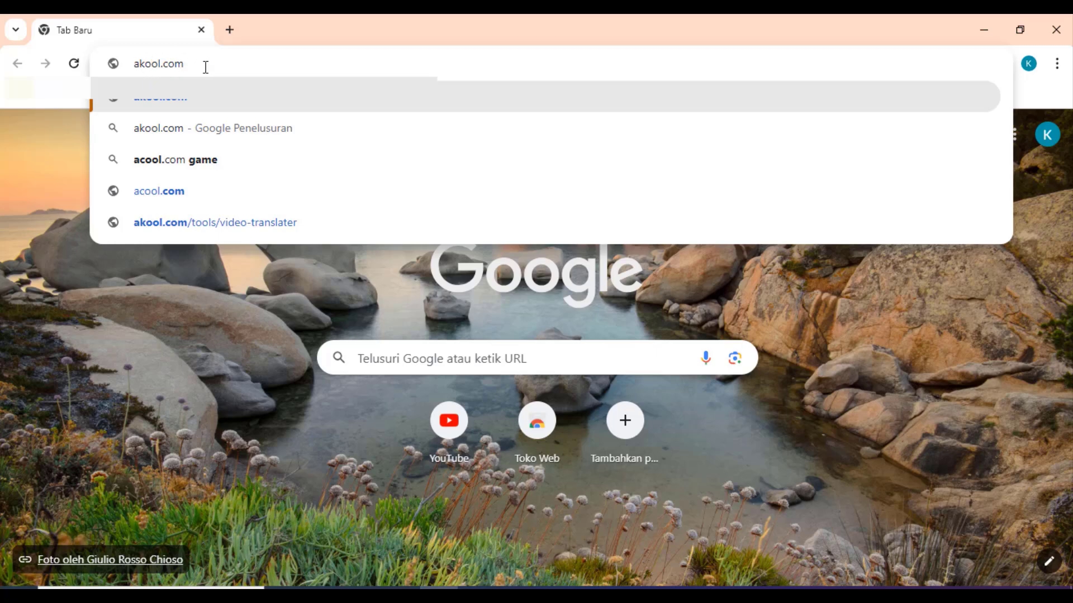
{"action": "key", "text": "Return"}
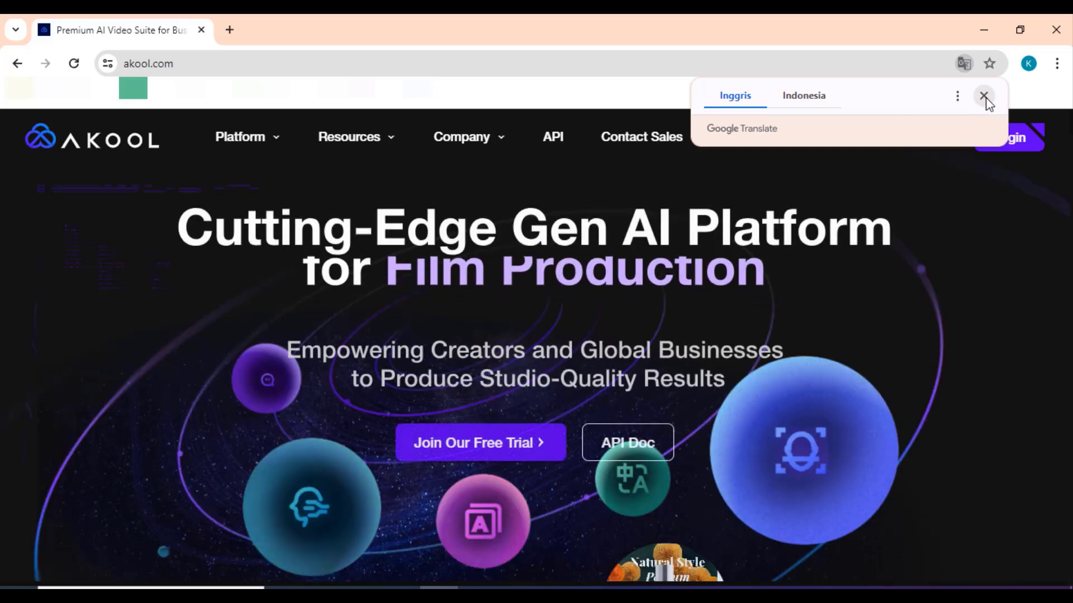
{"action": "left_click", "coordinate": [984, 96]}
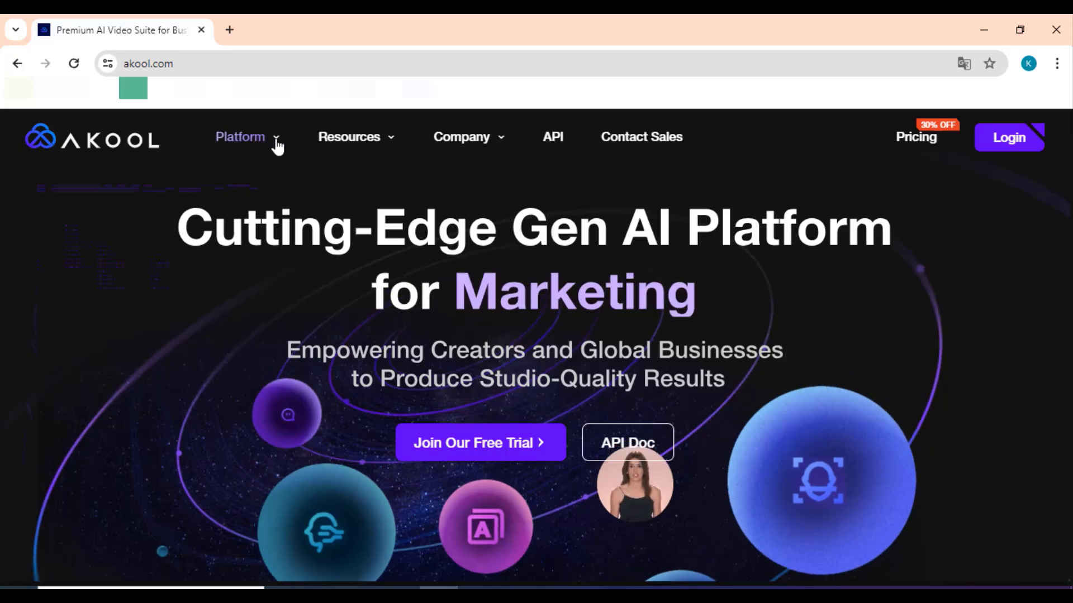
{"action": "left_click", "coordinate": [275, 138]}
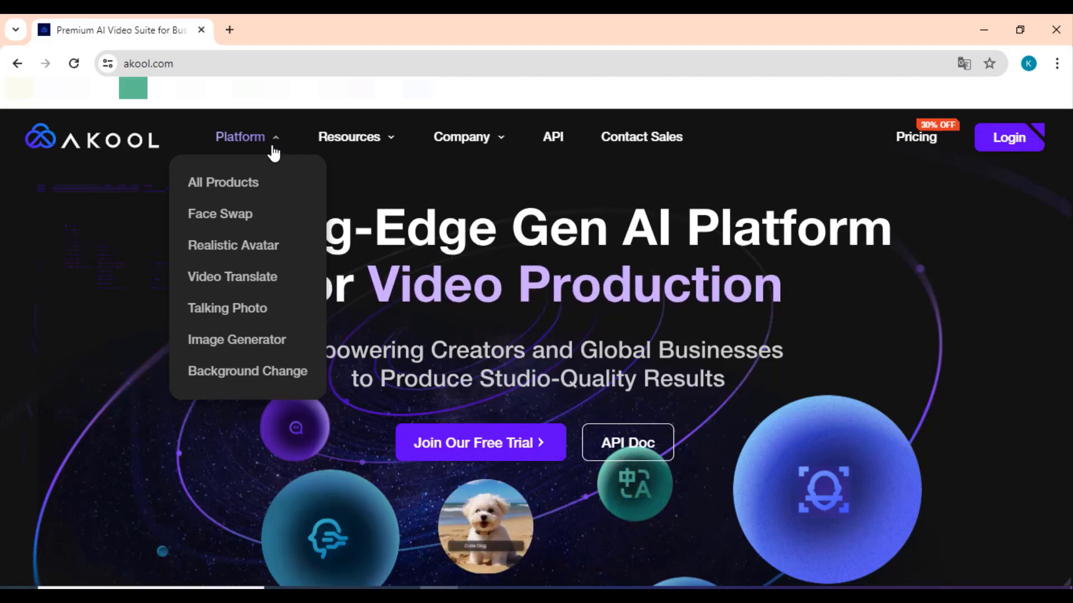
{"action": "left_click", "coordinate": [248, 219]}
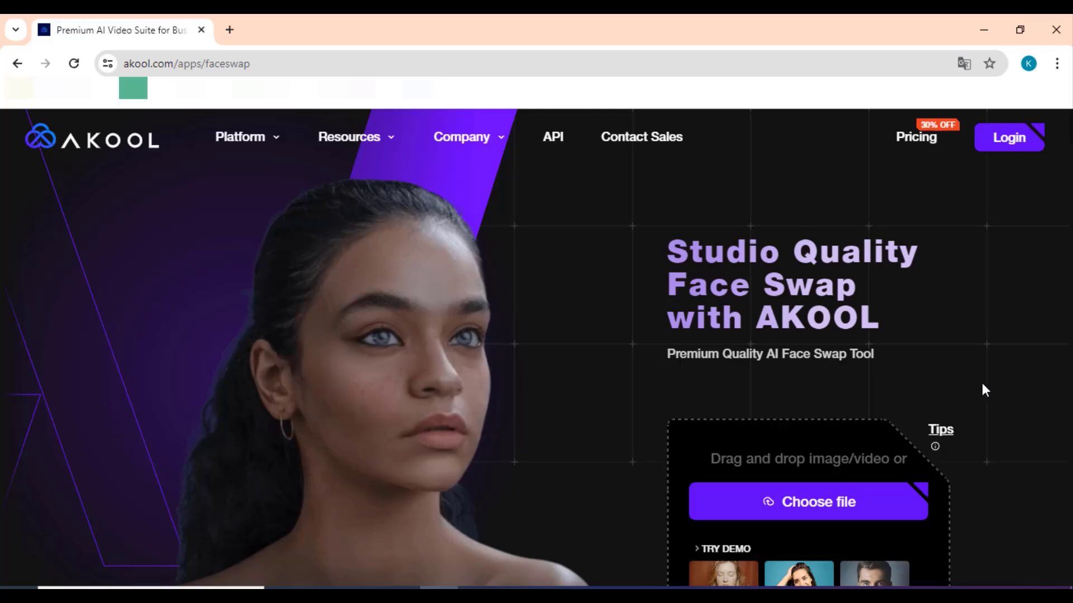
Step: Try to upload the video CONTOH VIDEO AWAL from the CONTOH VIDEO folder in Videos as the face swap content
{"action": "scroll", "coordinate": [981, 383], "scroll_direction": "down", "scroll_amount": 3}
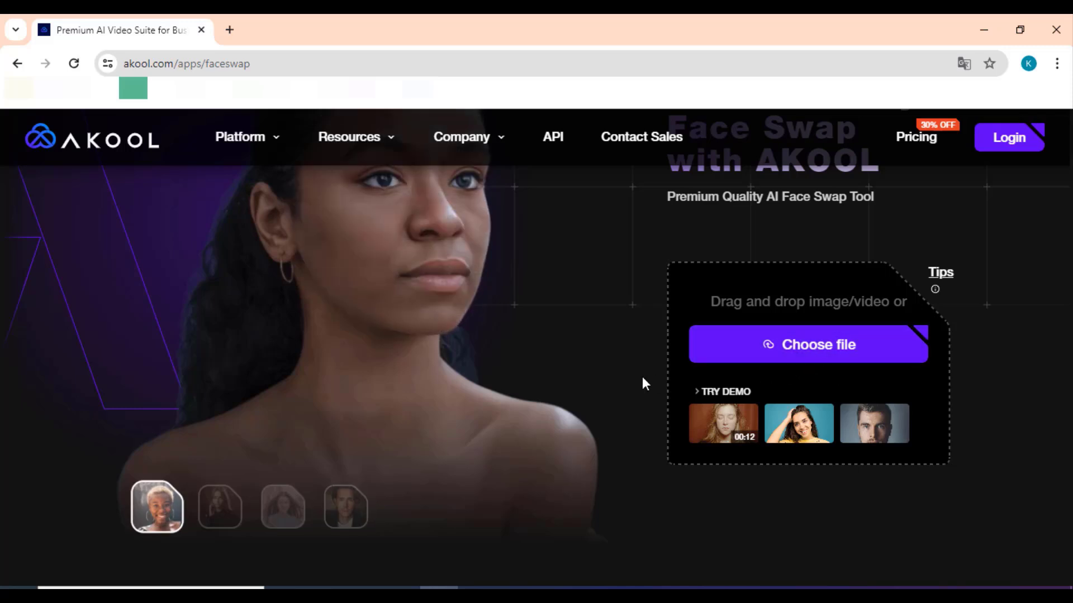
{"action": "left_click", "coordinate": [808, 356]}
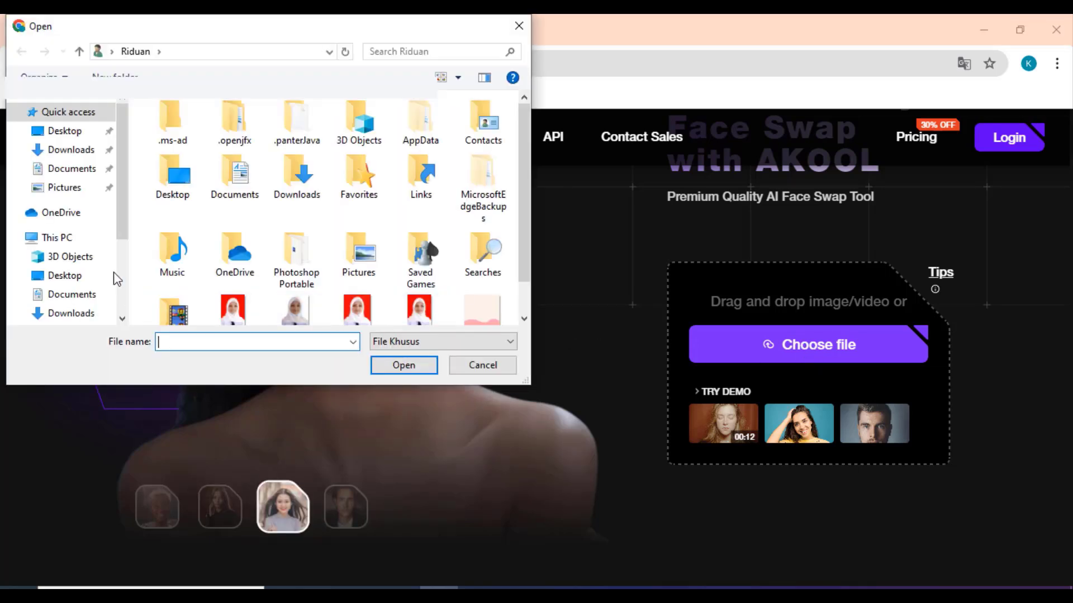
{"action": "left_click_drag", "start_coordinate": [120, 205], "coordinate": [118, 256]}
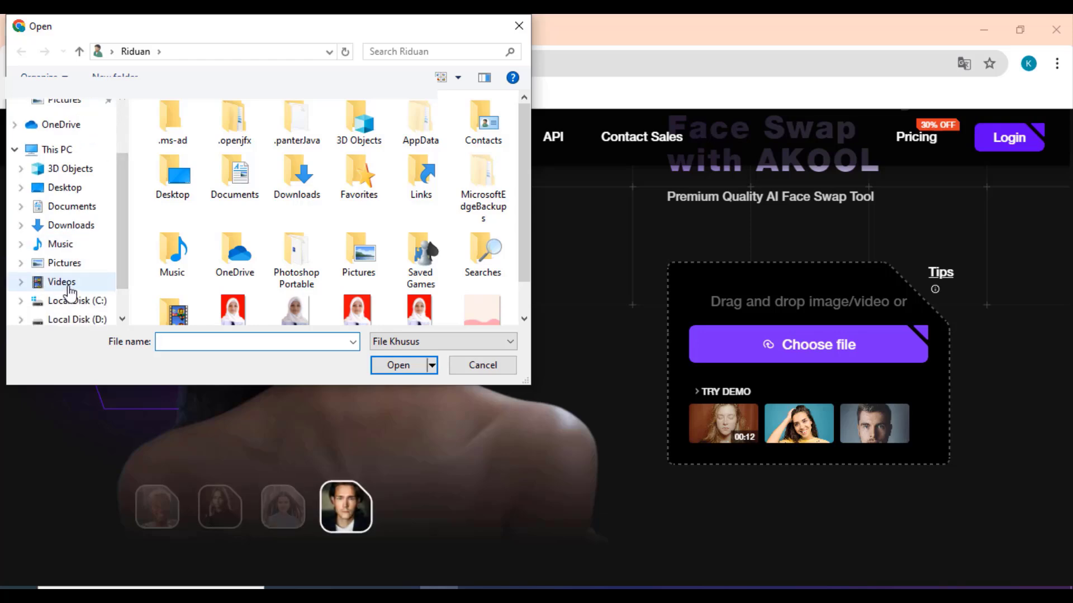
{"action": "left_click", "coordinate": [69, 288]}
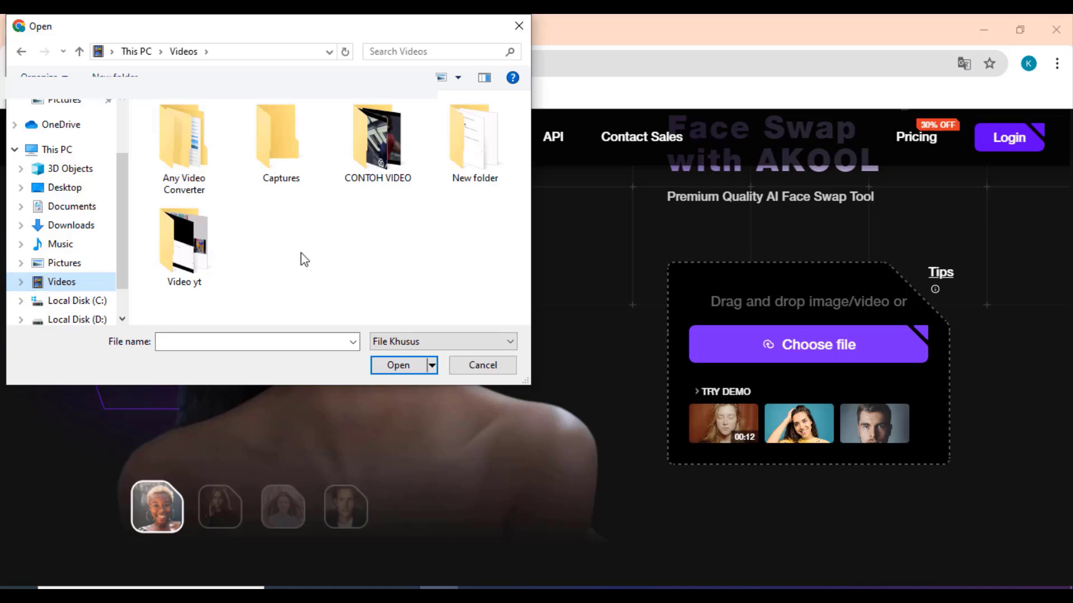
{"action": "double_click", "coordinate": [389, 168]}
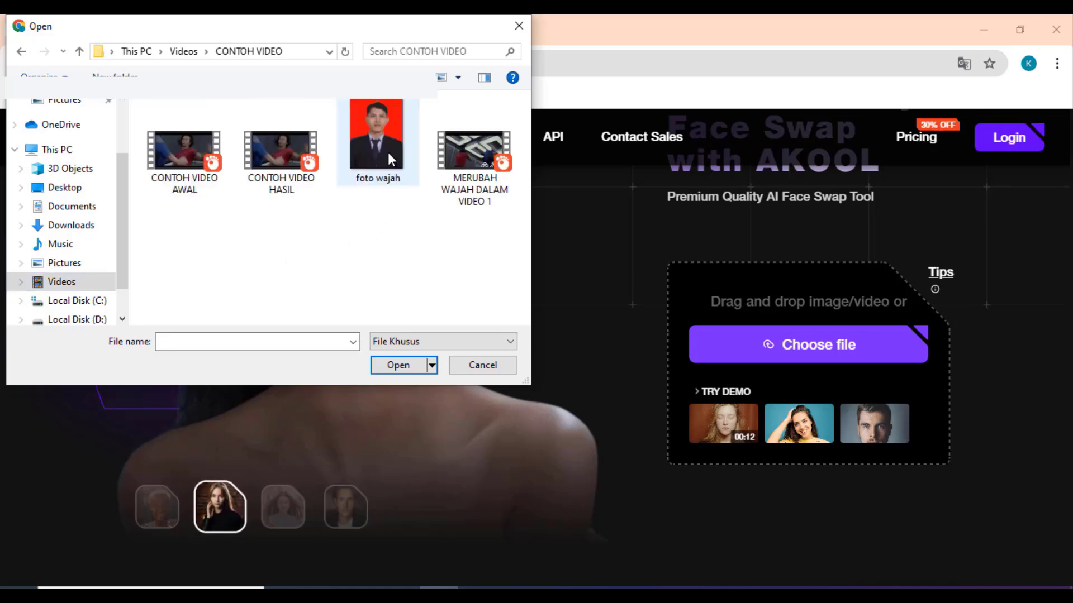
{"action": "left_click", "coordinate": [175, 158]}
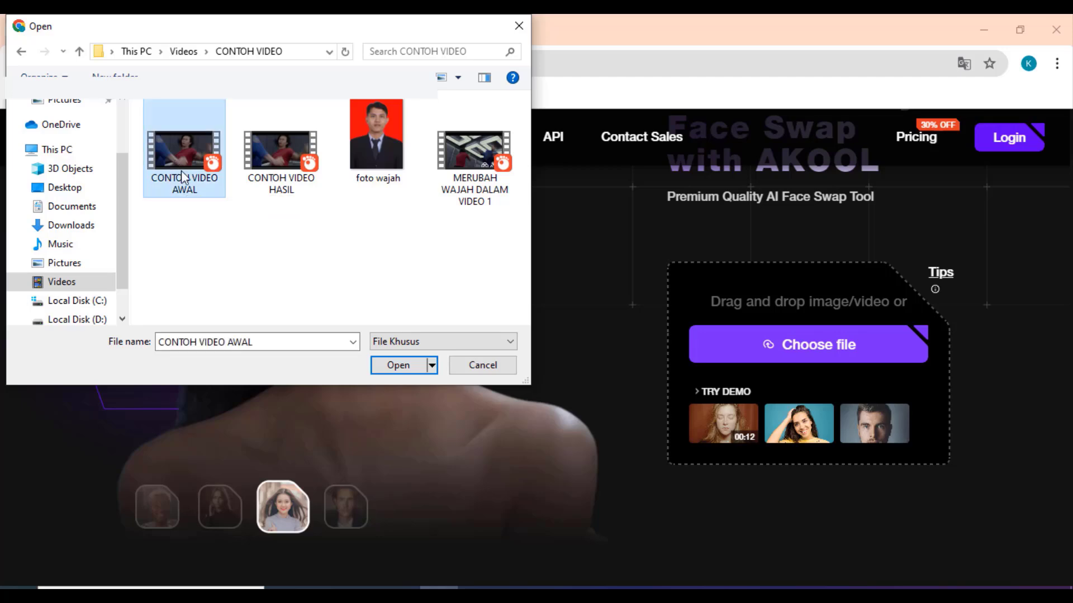
{"action": "left_click", "coordinate": [401, 366]}
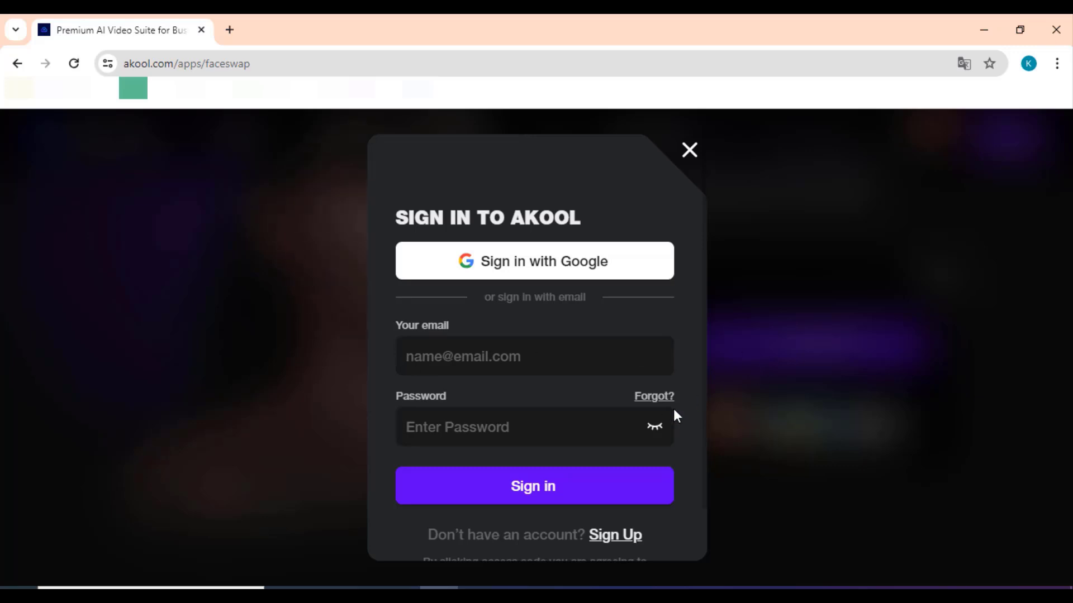
Step: Sign in to AKOOL with the listed Google account and close the welcome guide
{"action": "scroll", "coordinate": [649, 431], "scroll_direction": "down", "scroll_amount": 1}
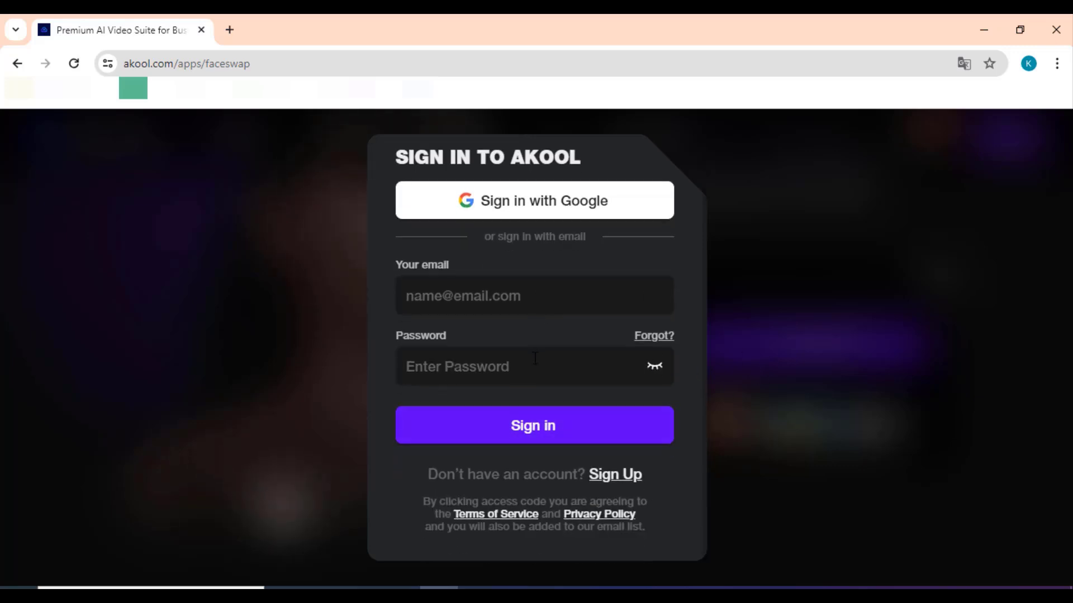
{"action": "scroll", "coordinate": [534, 312], "scroll_direction": "up", "scroll_amount": 1}
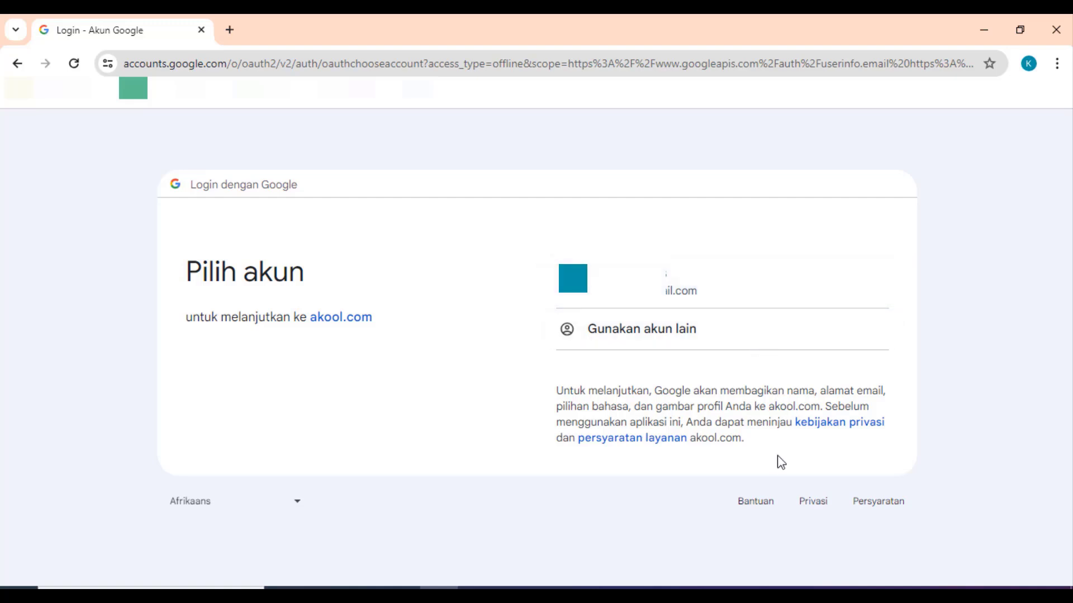
{"action": "left_click", "coordinate": [670, 292]}
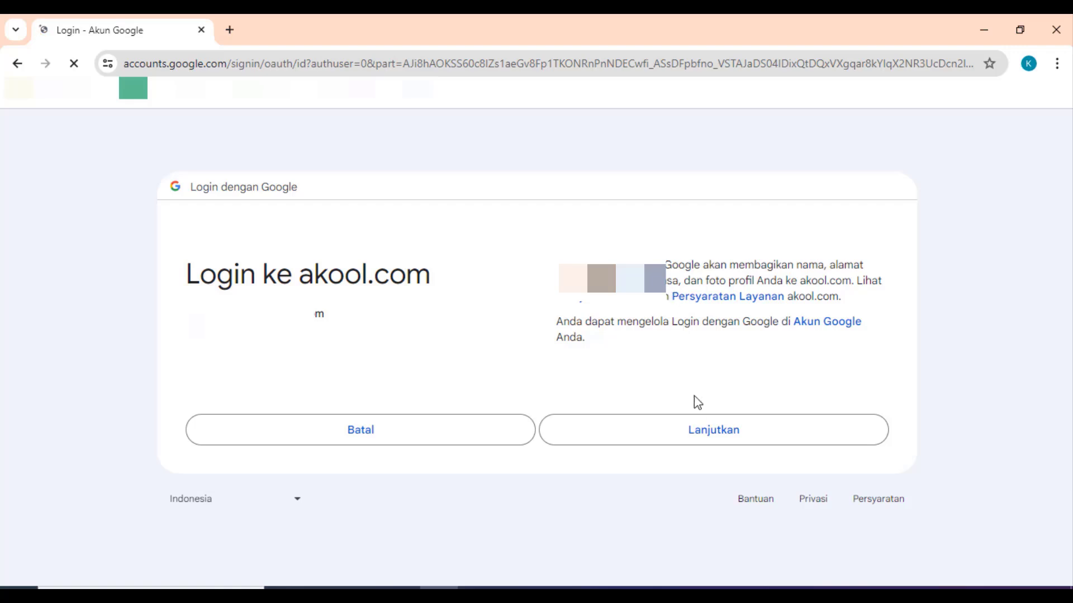
{"action": "left_click", "coordinate": [703, 437]}
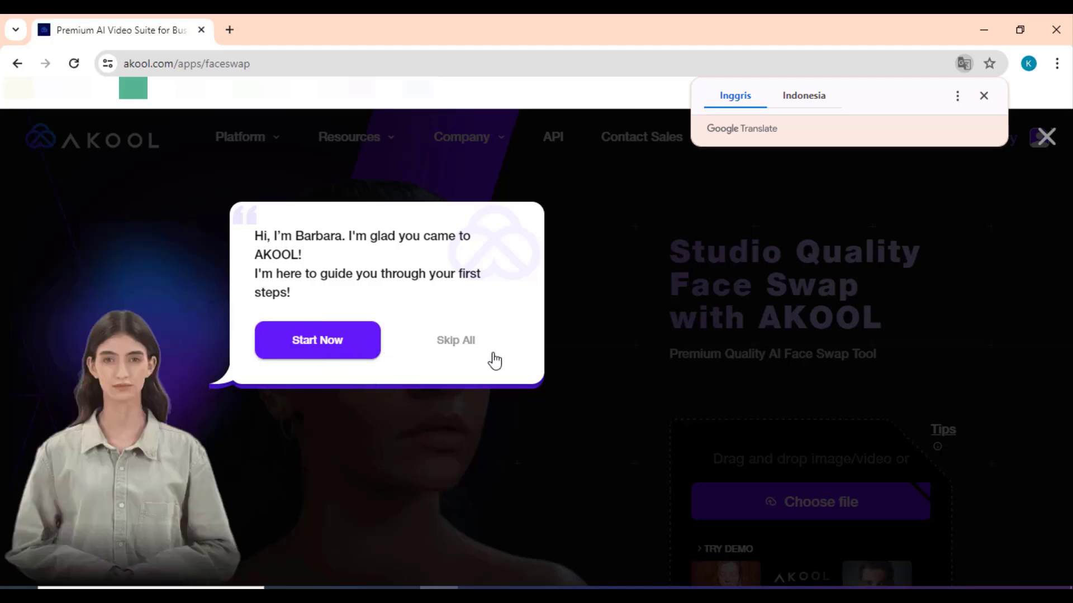
{"action": "left_click", "coordinate": [1048, 144]}
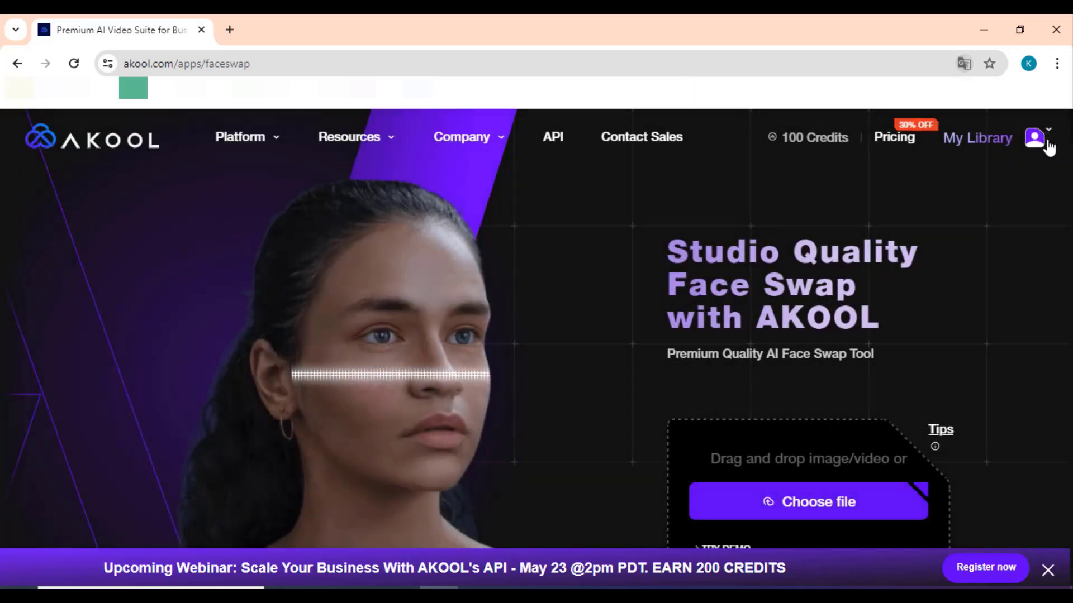
{"action": "mouse_move", "coordinate": [1047, 144]}
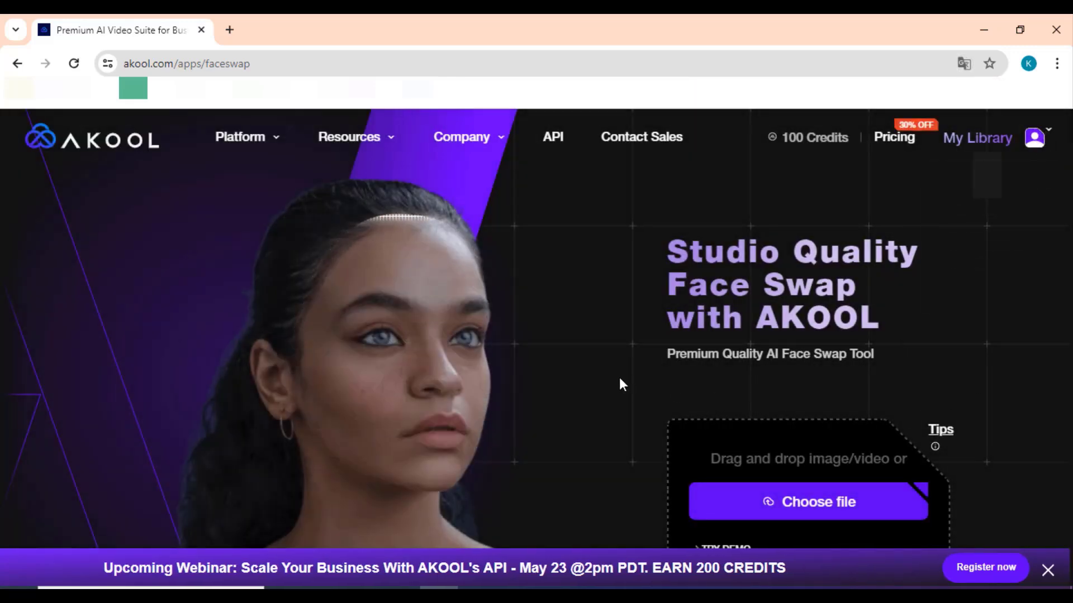
Step: Upload CONTOH VIDEO AWAL as the face swap content, dismissing the webinar banner and the face selection guide
{"action": "scroll", "coordinate": [619, 377], "scroll_direction": "down", "scroll_amount": 1}
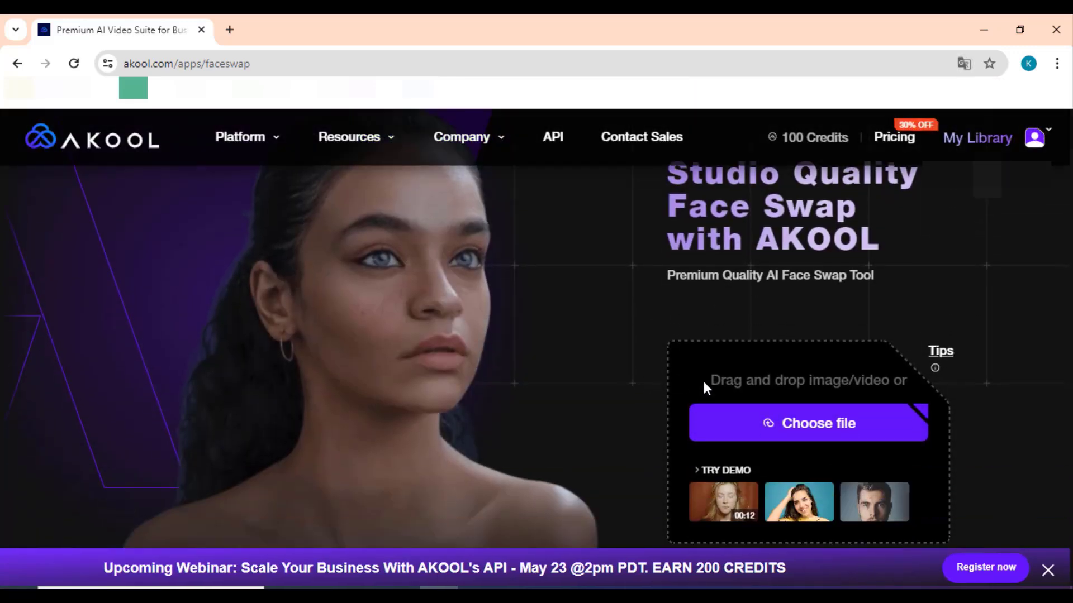
{"action": "left_click", "coordinate": [812, 424]}
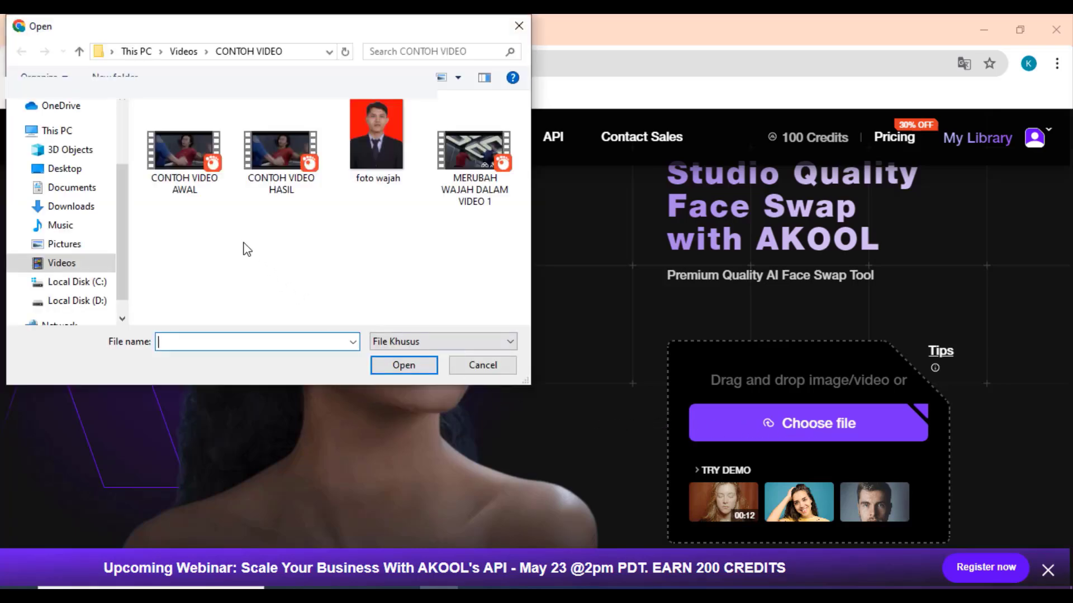
{"action": "left_click", "coordinate": [186, 163]}
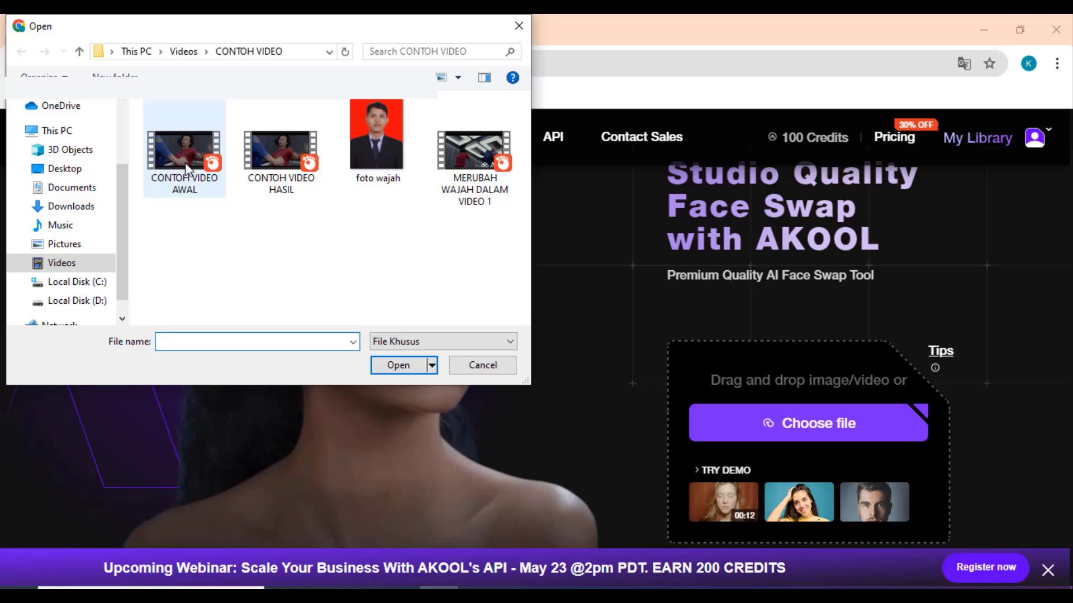
{"action": "left_click", "coordinate": [402, 366]}
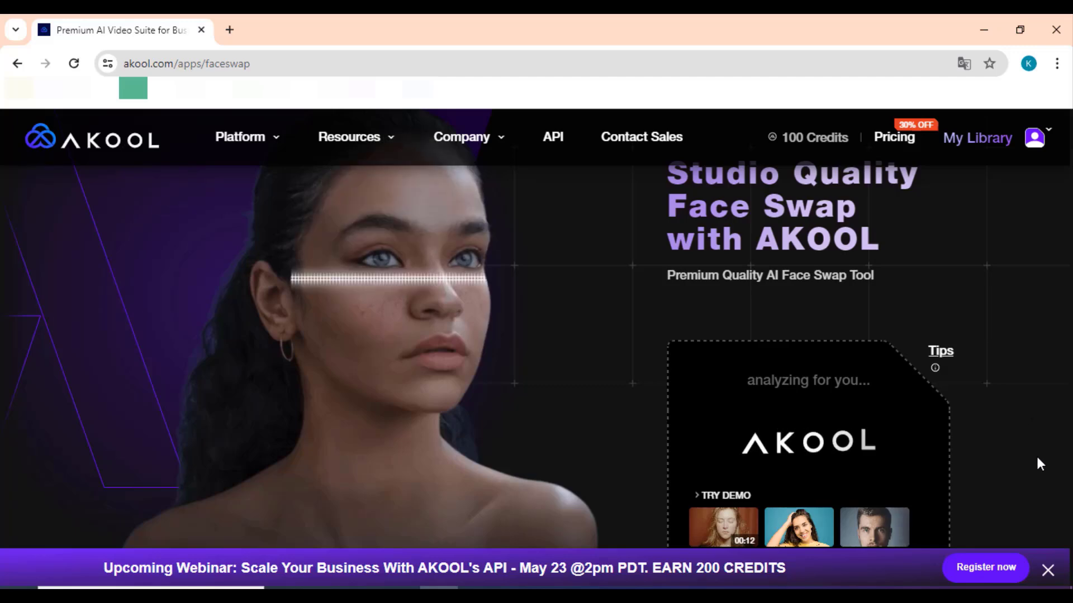
{"action": "left_click", "coordinate": [1047, 571]}
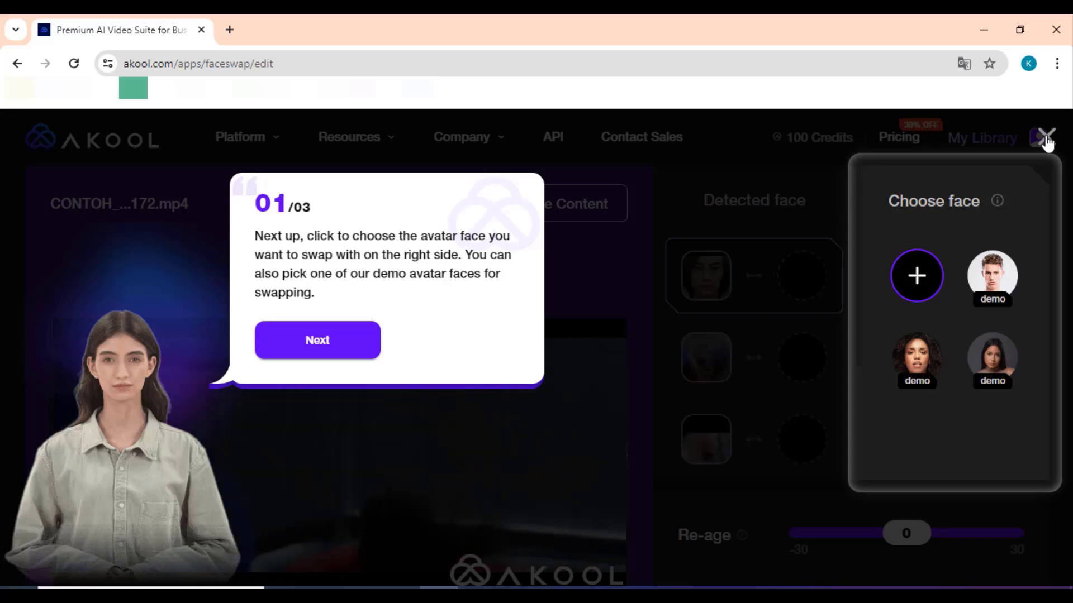
{"action": "left_click", "coordinate": [1046, 138]}
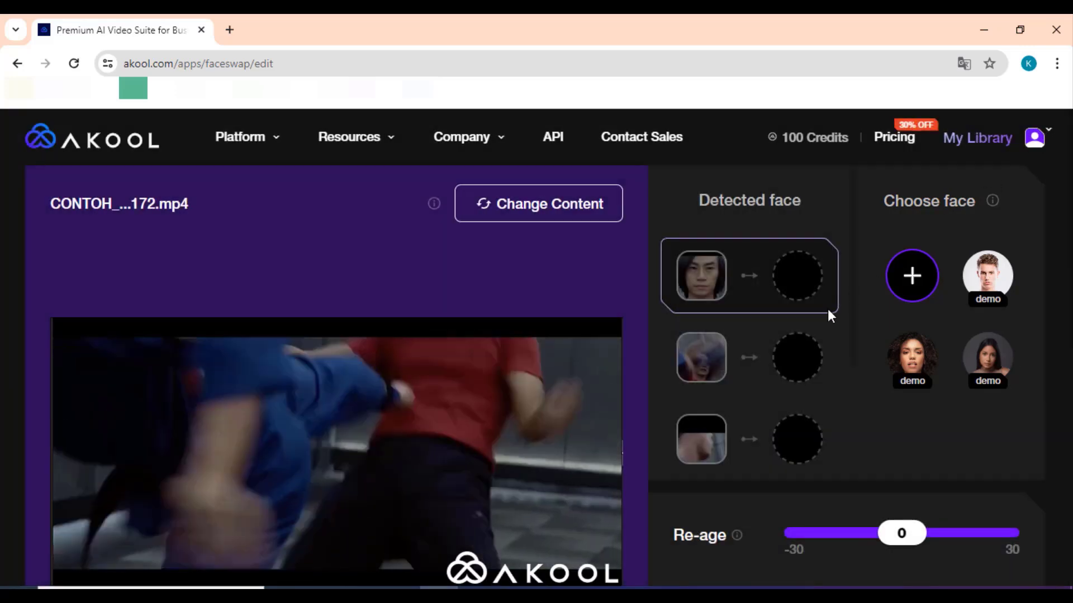
Step: Upload the photo "foto wajah" as a new face and assign it to the first detected face
{"action": "scroll", "coordinate": [541, 424], "scroll_direction": "down", "scroll_amount": 3}
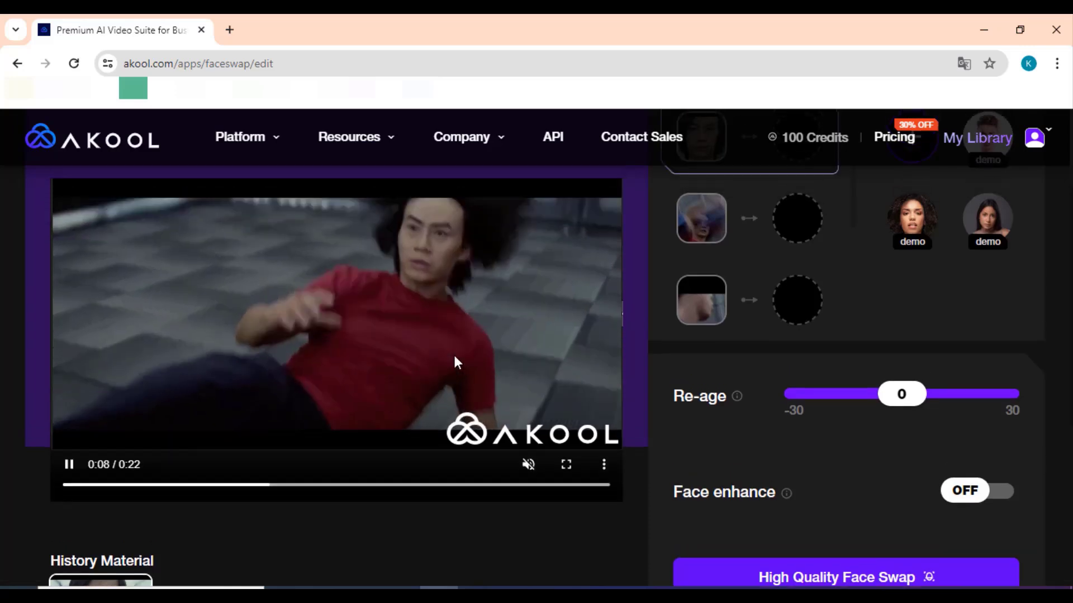
{"action": "scroll", "coordinate": [454, 358], "scroll_direction": "up", "scroll_amount": 1}
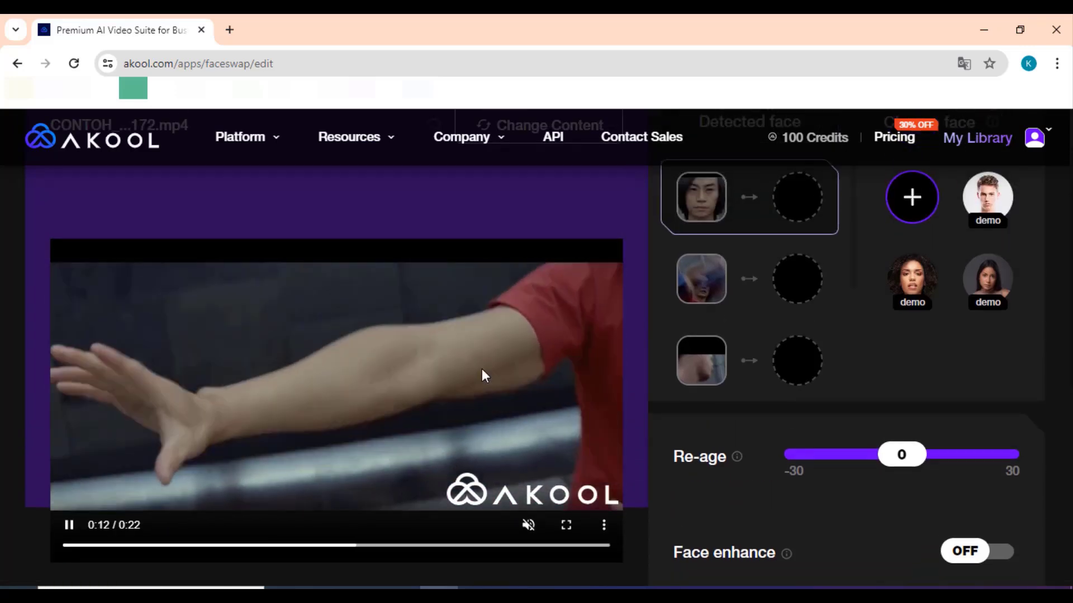
{"action": "scroll", "coordinate": [514, 391], "scroll_direction": "up", "scroll_amount": 1}
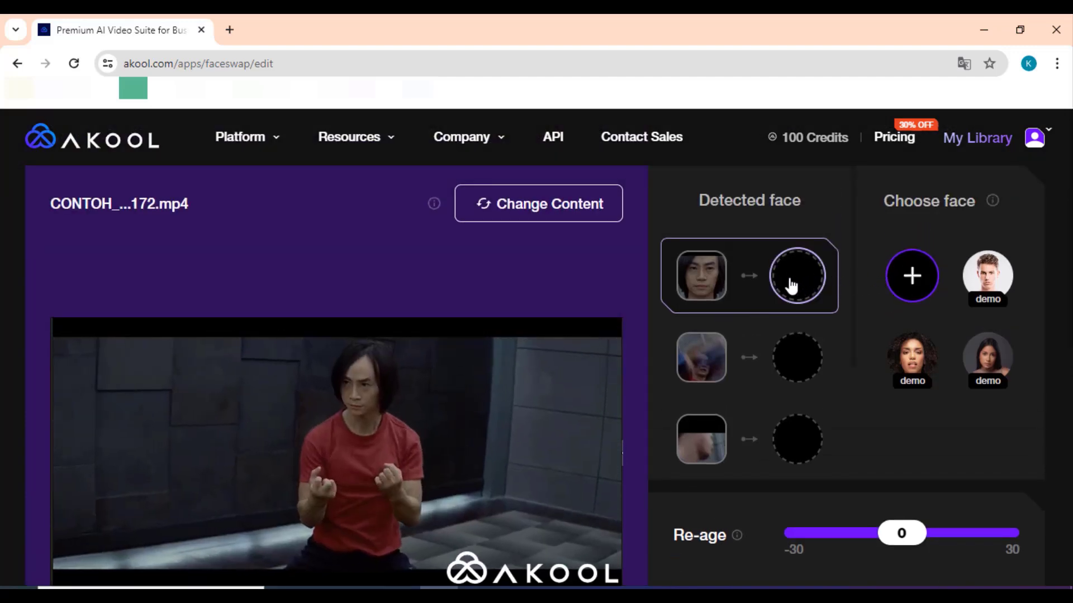
{"action": "left_click", "coordinate": [911, 276]}
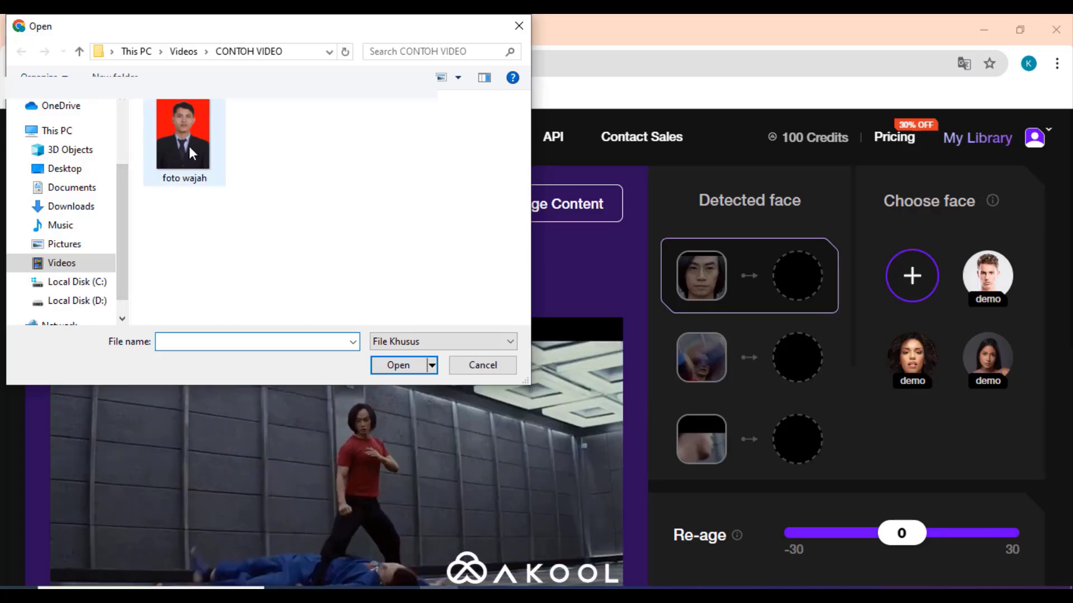
{"action": "left_click", "coordinate": [189, 138]}
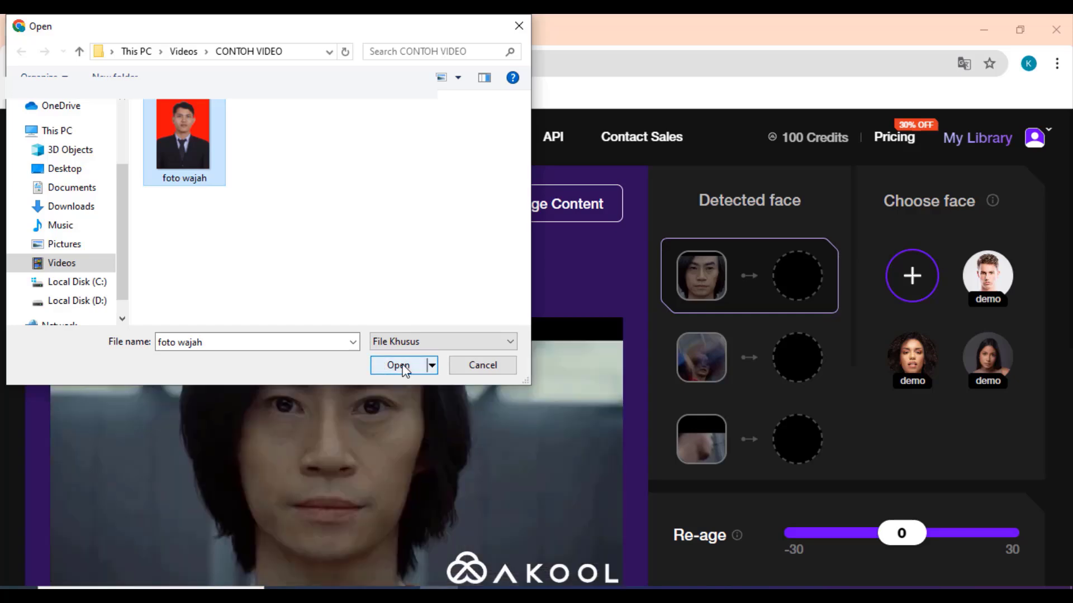
{"action": "left_click", "coordinate": [403, 367]}
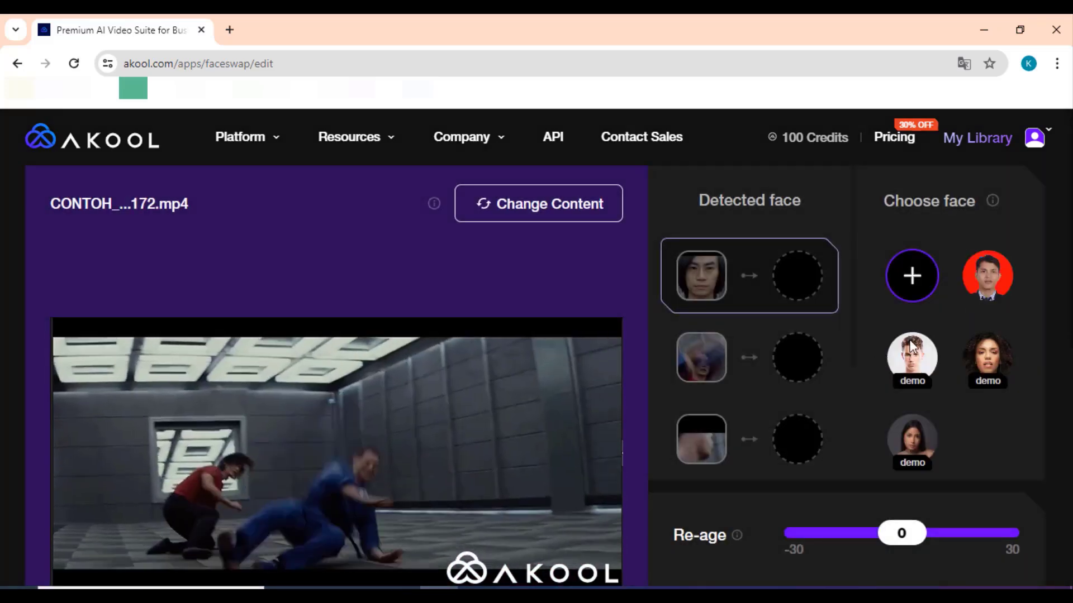
{"action": "left_click", "coordinate": [981, 290]}
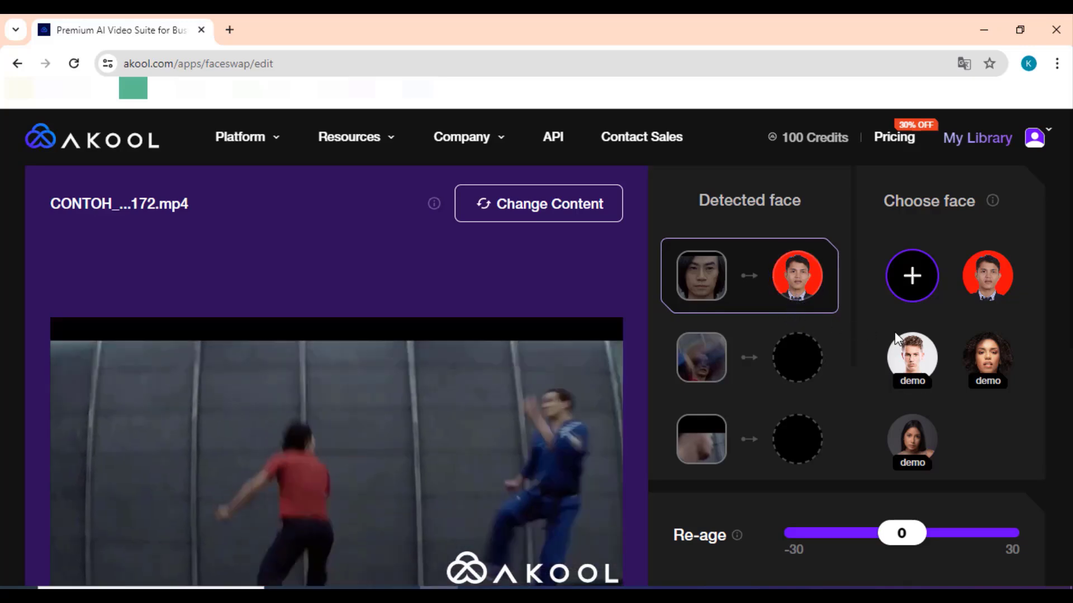
Step: Start the High Quality Face Swap on the uploaded video and go to the Face Swap results in My Library
{"action": "scroll", "coordinate": [899, 331], "scroll_direction": "down", "scroll_amount": 1}
{"action": "scroll", "coordinate": [900, 338], "scroll_direction": "down", "scroll_amount": 5}
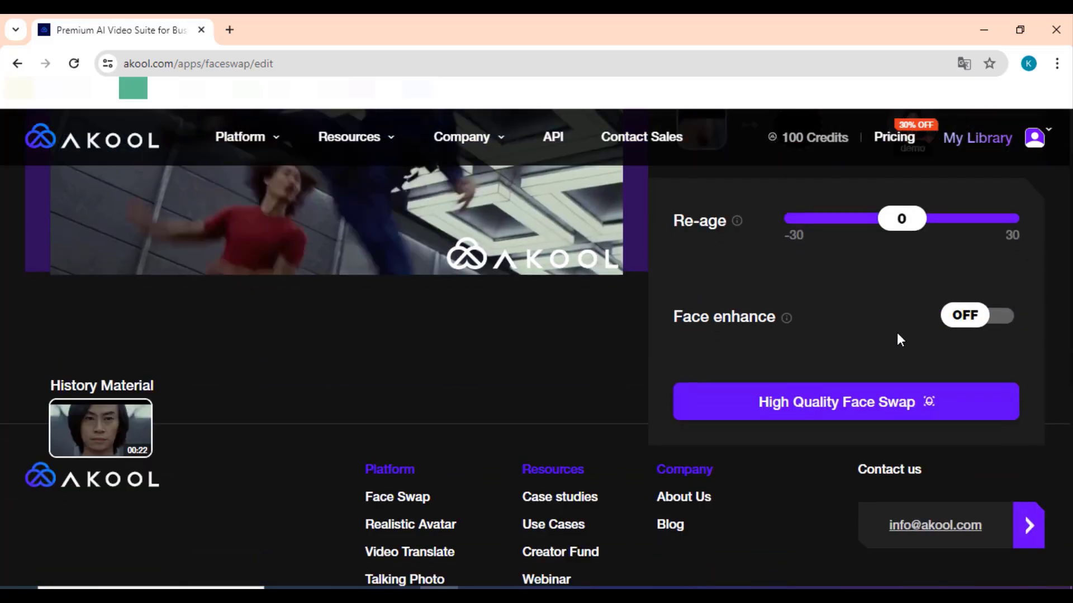
{"action": "scroll", "coordinate": [883, 341], "scroll_direction": "up", "scroll_amount": 3}
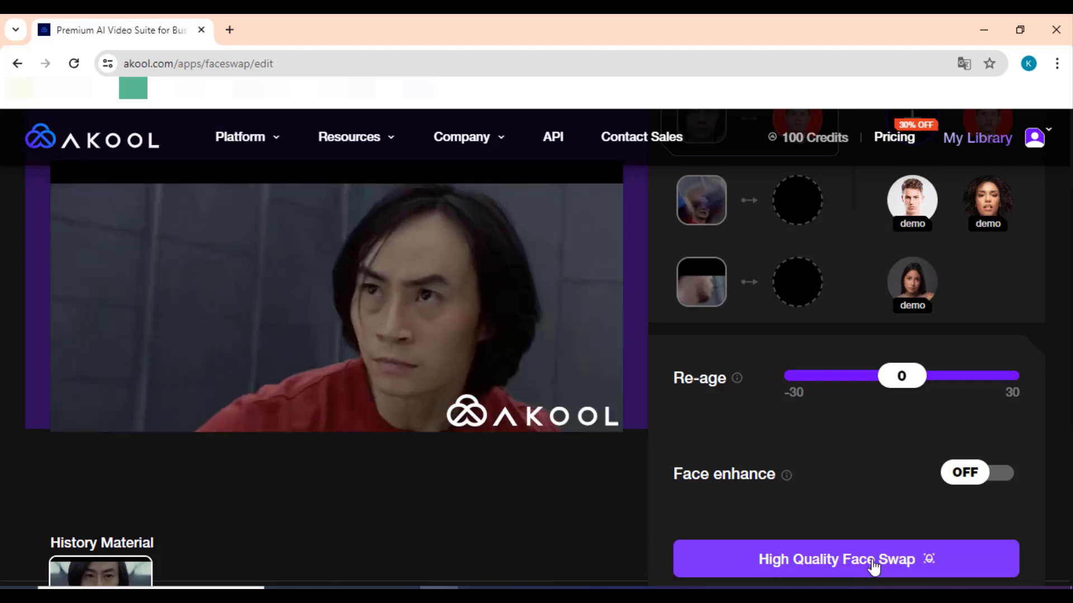
{"action": "left_click", "coordinate": [874, 563]}
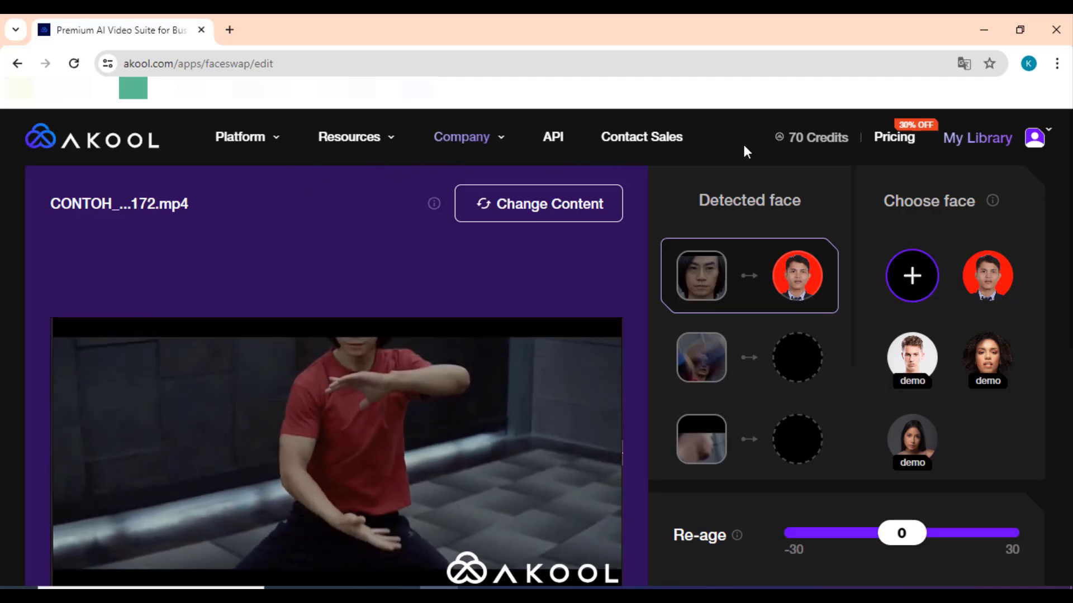
{"action": "scroll", "coordinate": [966, 152], "scroll_direction": "down", "scroll_amount": 5}
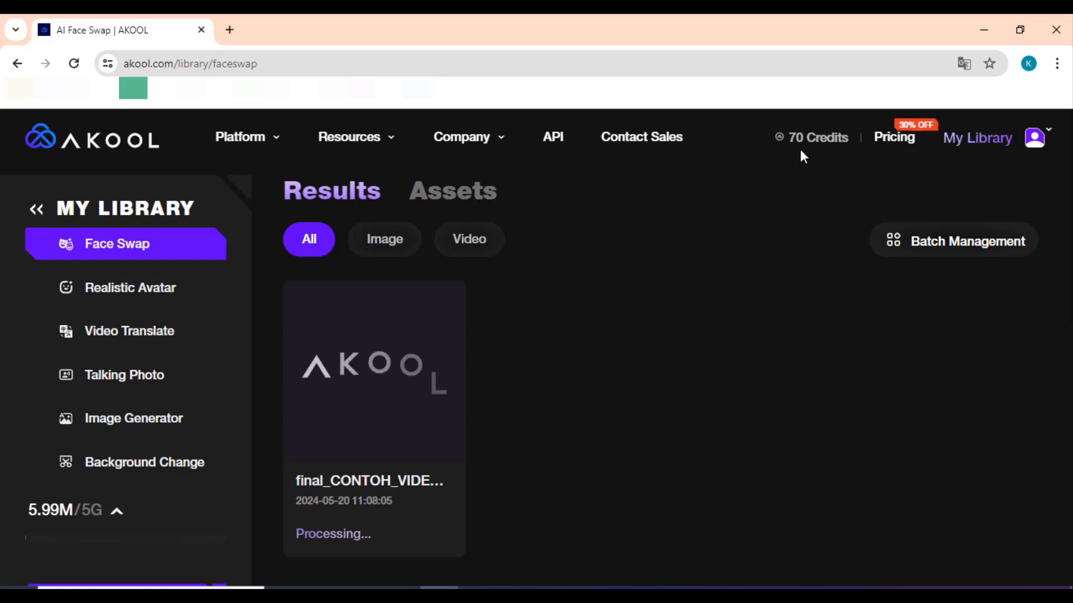
Step: Download the finished face swap video final_CONTOH_VIDEO_AWAL and show it in its download folder
{"action": "mouse_move", "coordinate": [812, 156]}
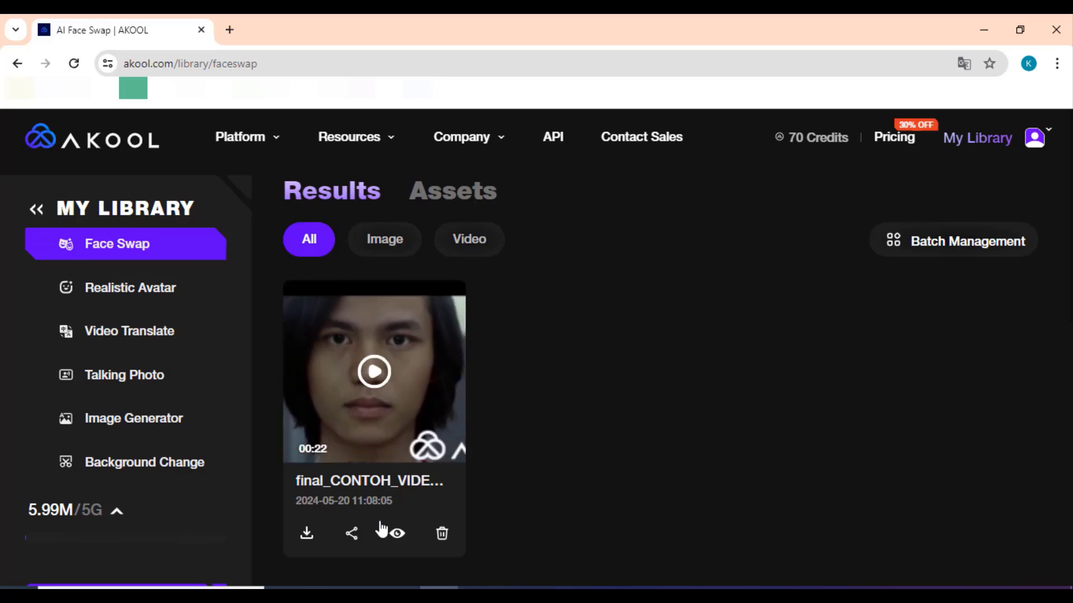
{"action": "left_click", "coordinate": [307, 535]}
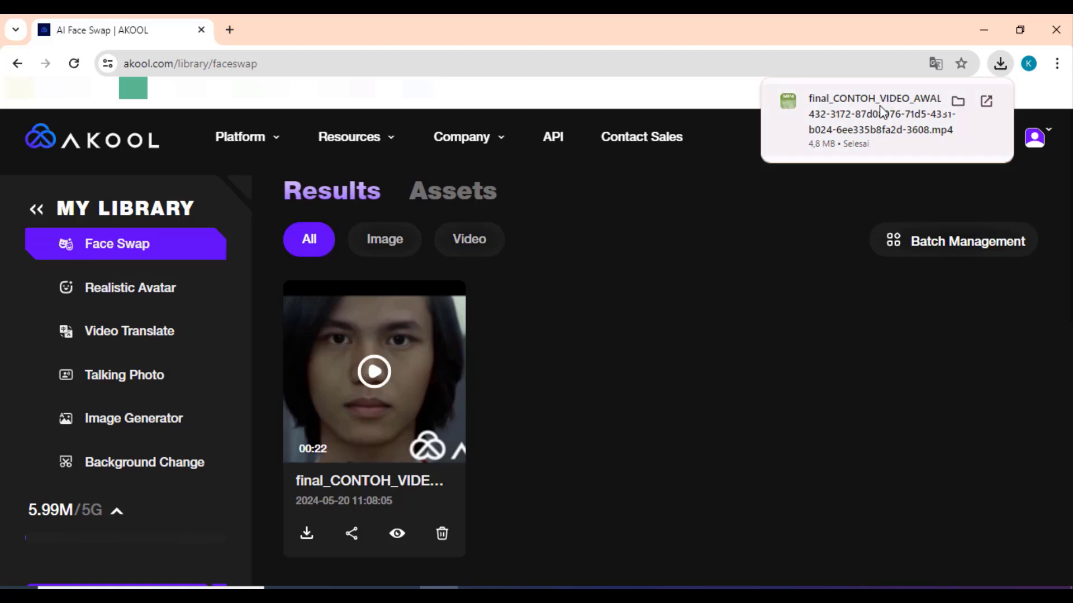
{"action": "left_click", "coordinate": [956, 103]}
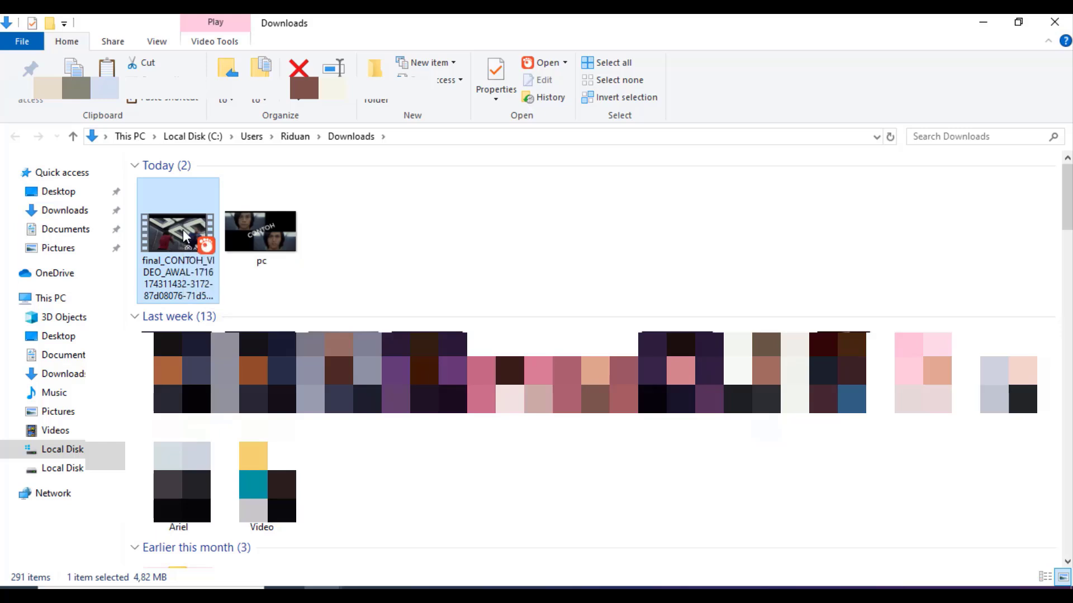
Step: Play the downloaded face swap video to check the result, and close the player and the Downloads folder
{"action": "double_click", "coordinate": [185, 236]}
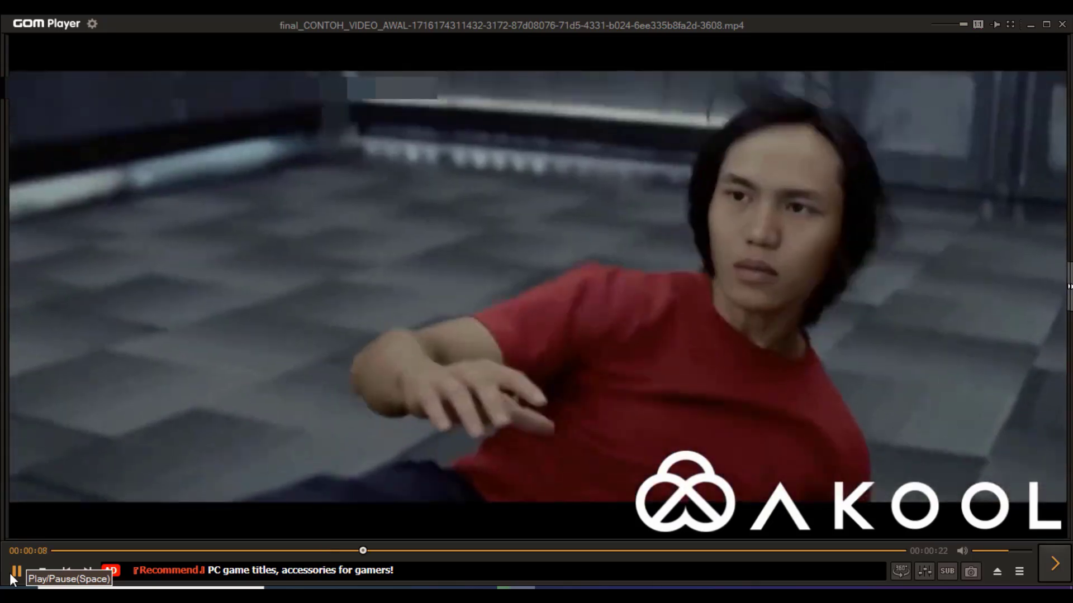
{"action": "left_click", "coordinate": [15, 575]}
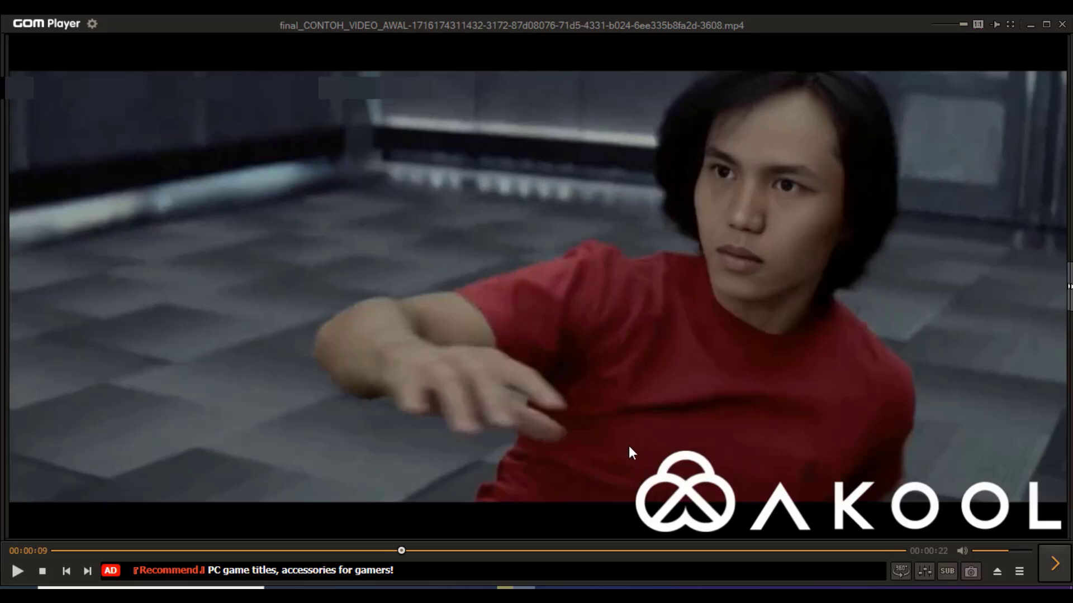
{"action": "left_click", "coordinate": [1062, 25]}
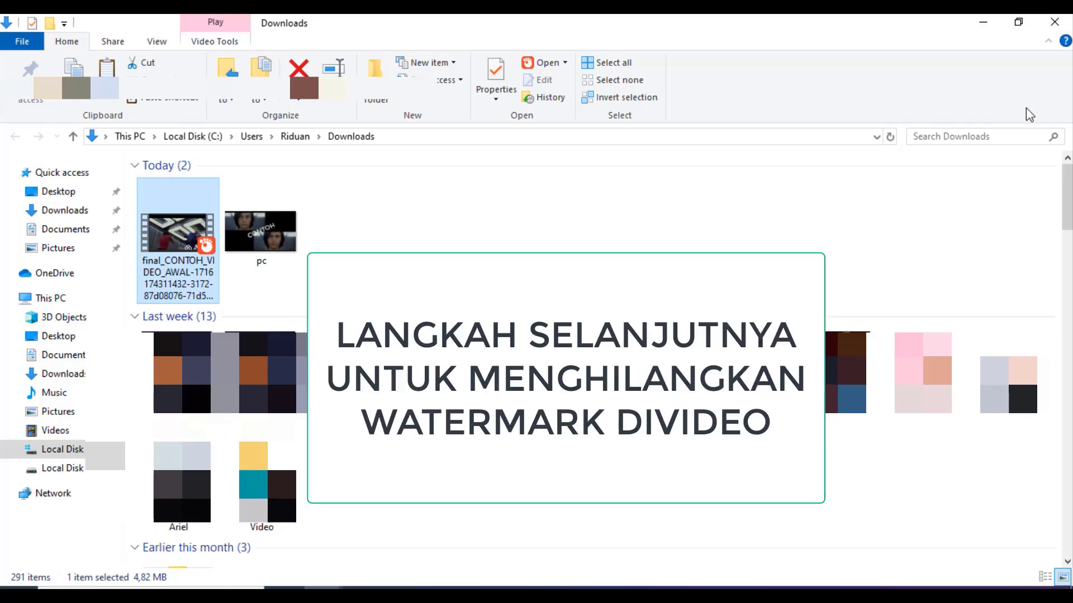
{"action": "left_click", "coordinate": [1056, 24]}
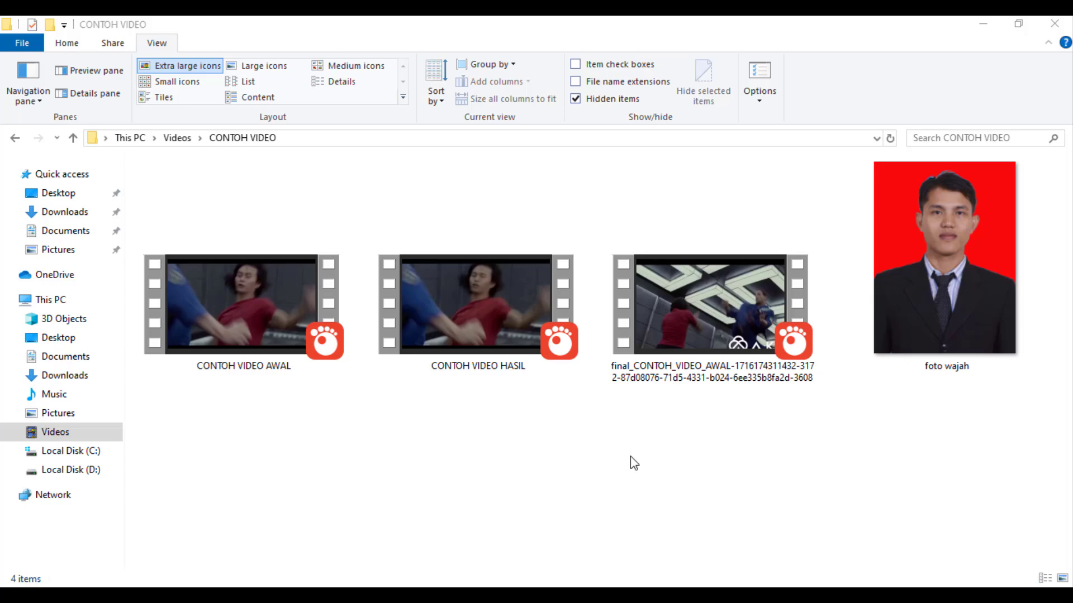
Step: Import CONTOH VIDEO AWAL and the final_CONTOH_VIDEO_AWAL video from the CONTOH VIDEO folder into Camtasia's Media Bin
{"action": "key", "text": "alt+Tab"}
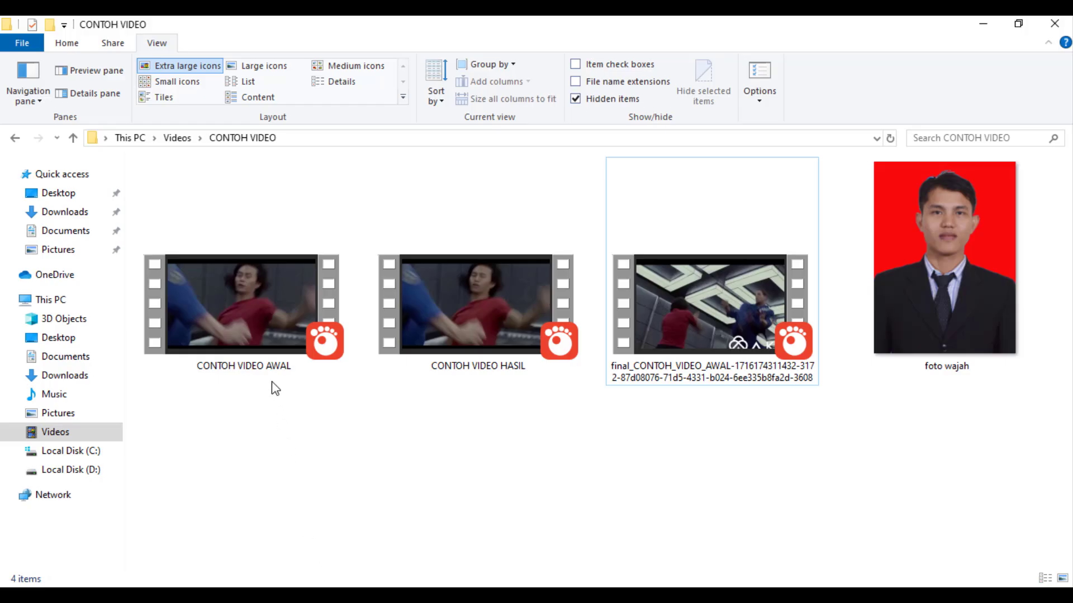
{"action": "left_click", "coordinate": [253, 332]}
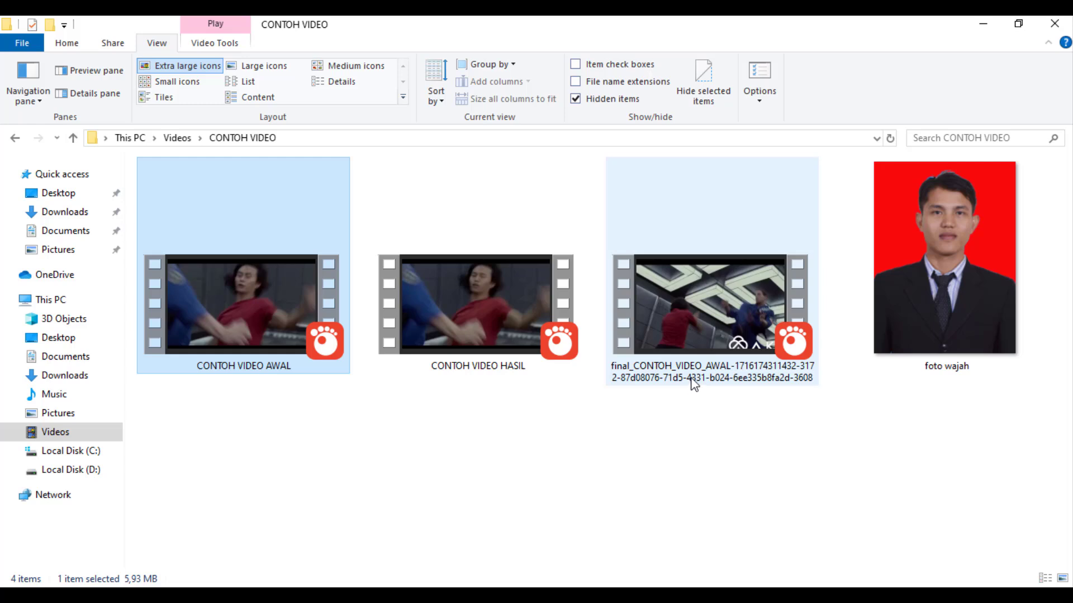
{"action": "left_click", "coordinate": [720, 349], "text": "ctrl"}
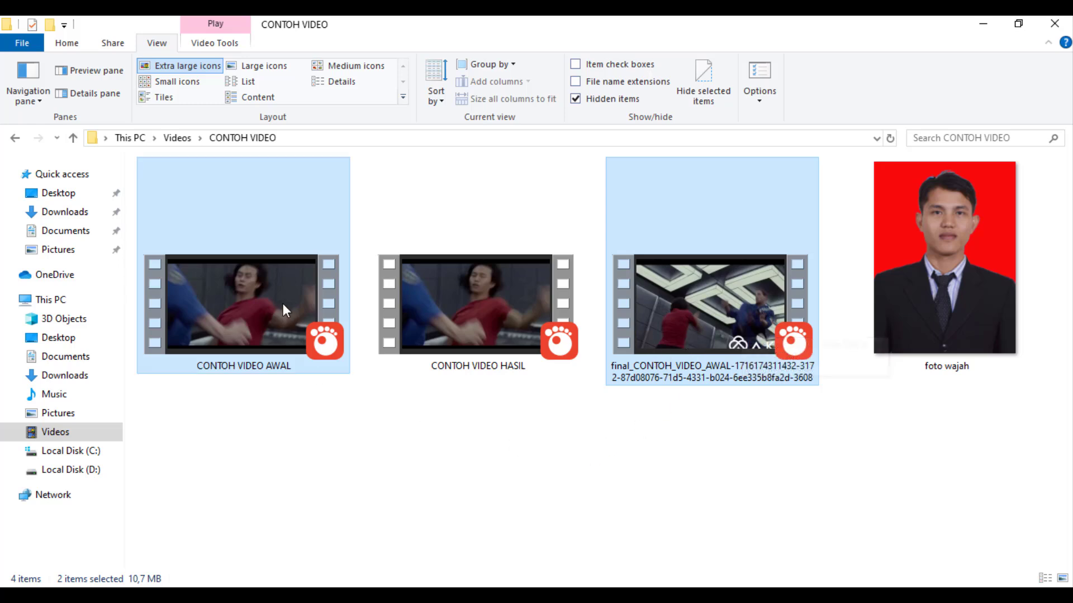
{"action": "left_click_drag", "start_coordinate": [283, 303], "coordinate": [219, 201]}
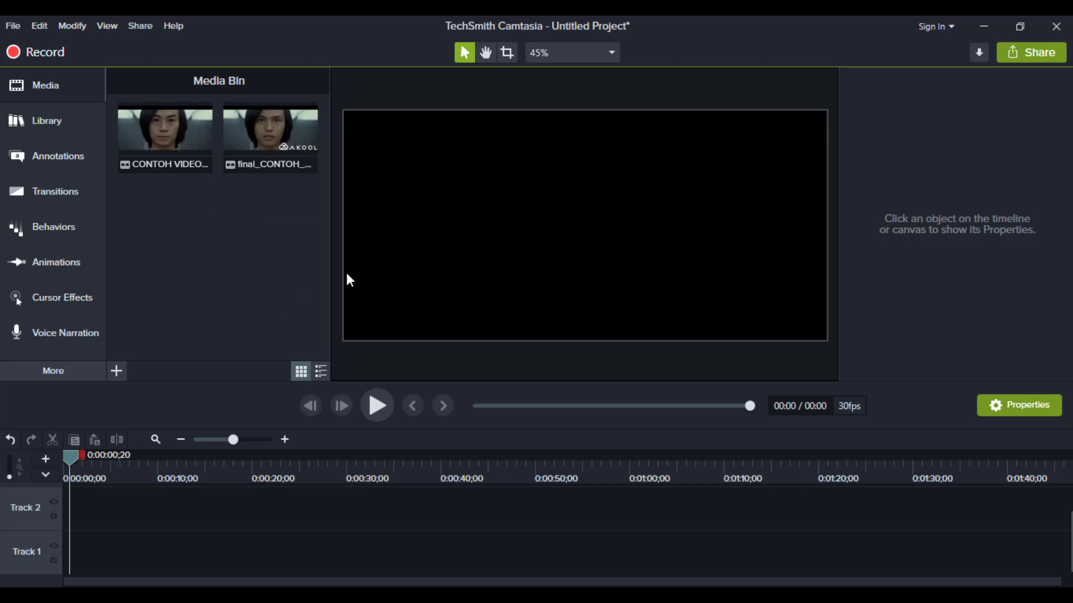
Step: Set the project's canvas dimensions to 1080p HD (1920x1080) and apply the settings
{"action": "left_click", "coordinate": [610, 56]}
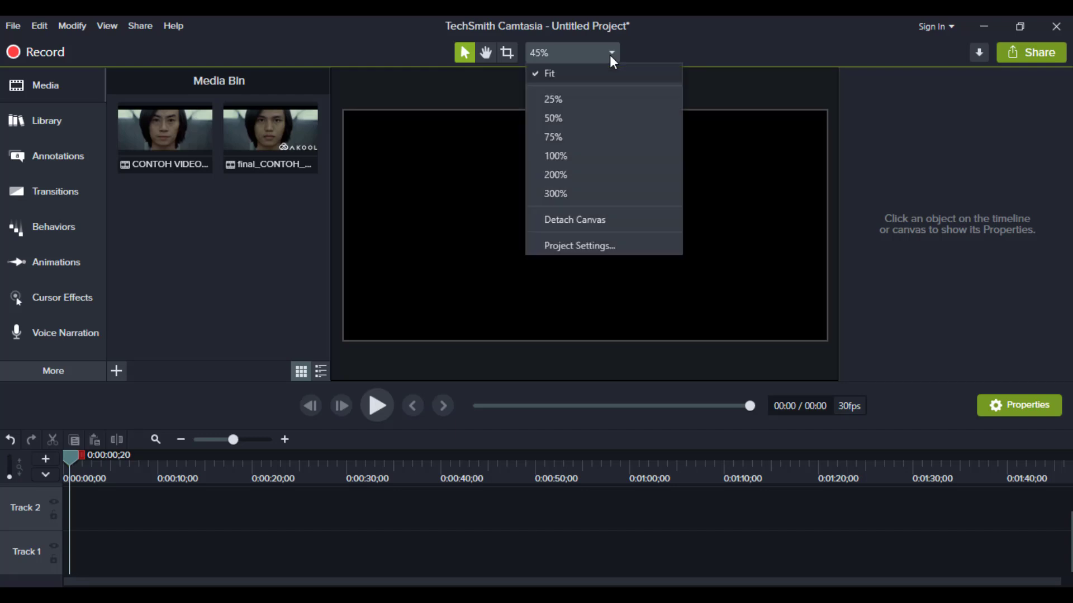
{"action": "left_click", "coordinate": [611, 249]}
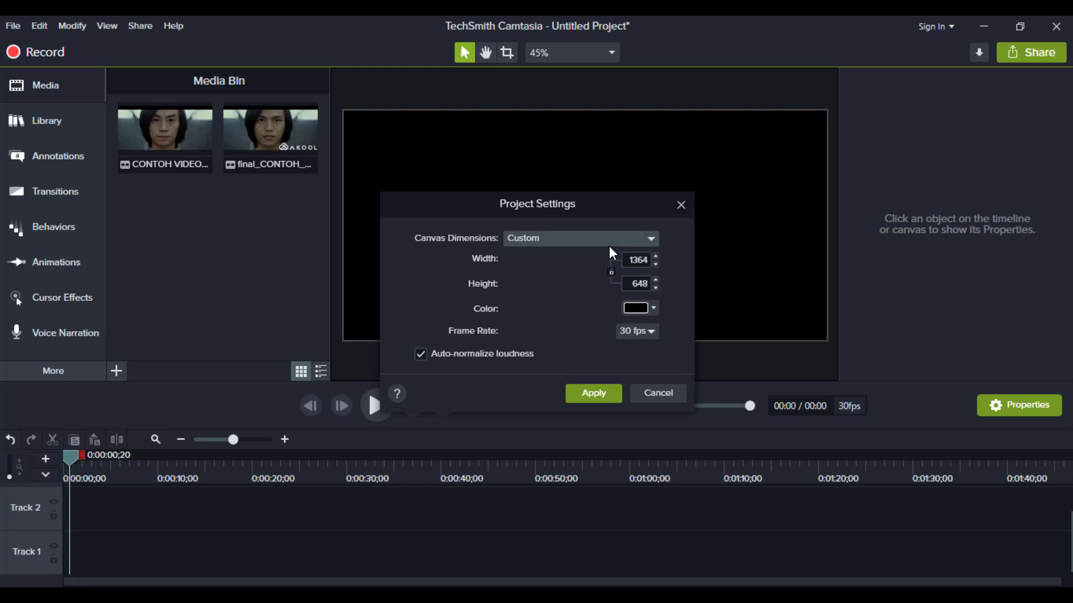
{"action": "left_click", "coordinate": [651, 240]}
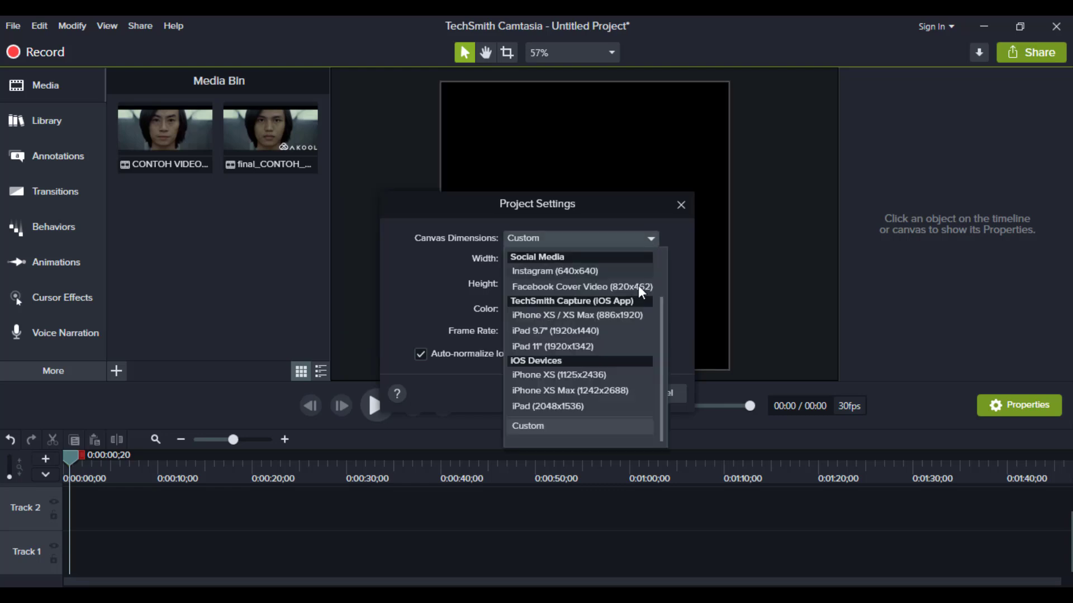
{"action": "scroll", "coordinate": [626, 315], "scroll_direction": "up", "scroll_amount": 2}
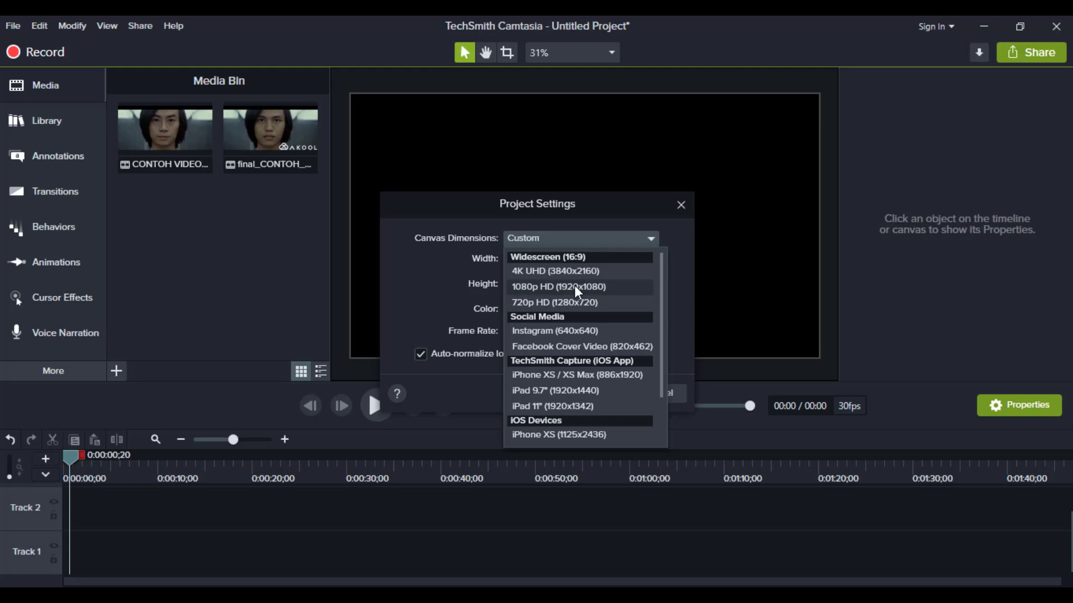
{"action": "left_click", "coordinate": [577, 288]}
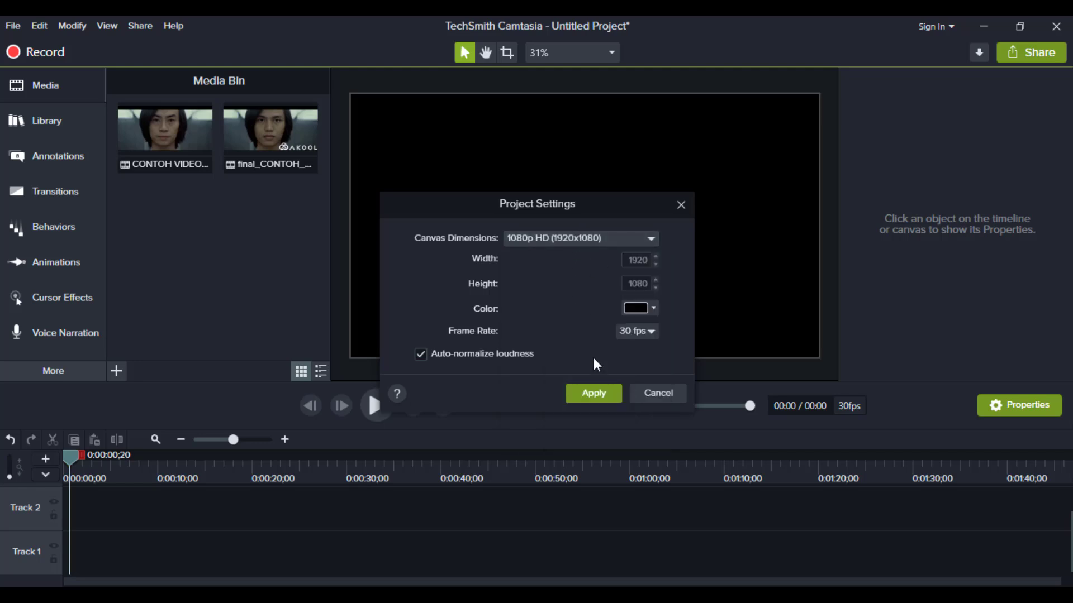
{"action": "left_click", "coordinate": [594, 394]}
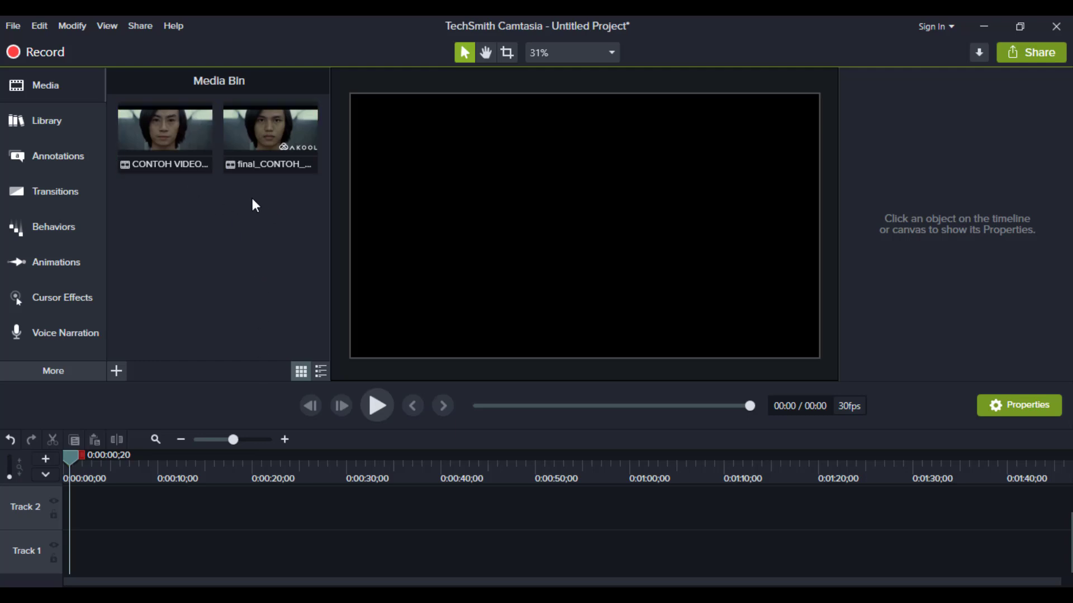
Step: Place CONTOH VIDEO AWAL at the start of Track 1 and return the playhead to 0:00:00;00
{"action": "left_click", "coordinate": [181, 146]}
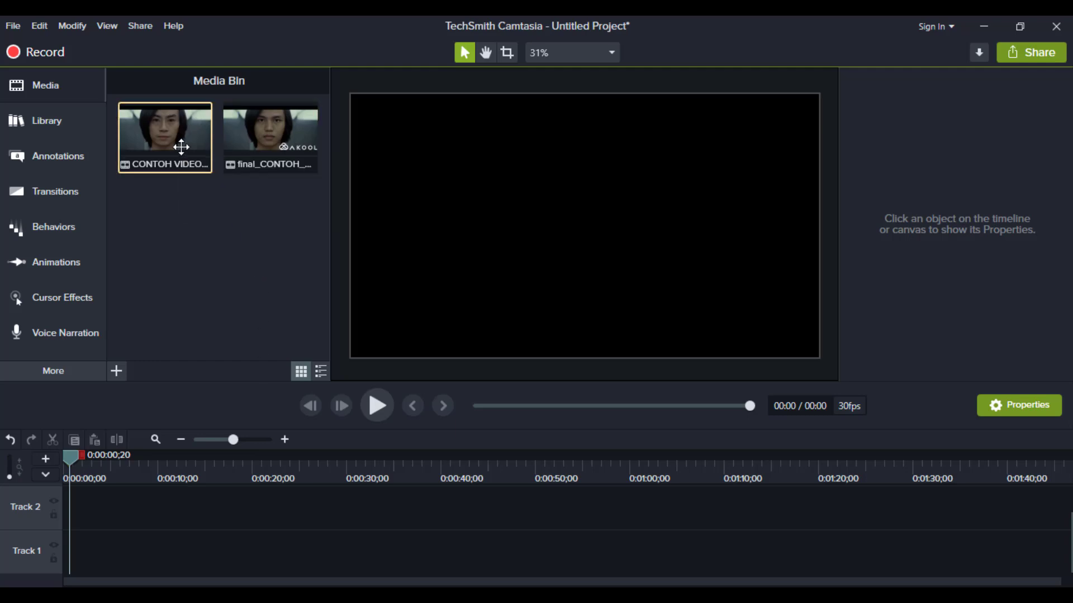
{"action": "left_click_drag", "start_coordinate": [181, 146], "coordinate": [156, 510]}
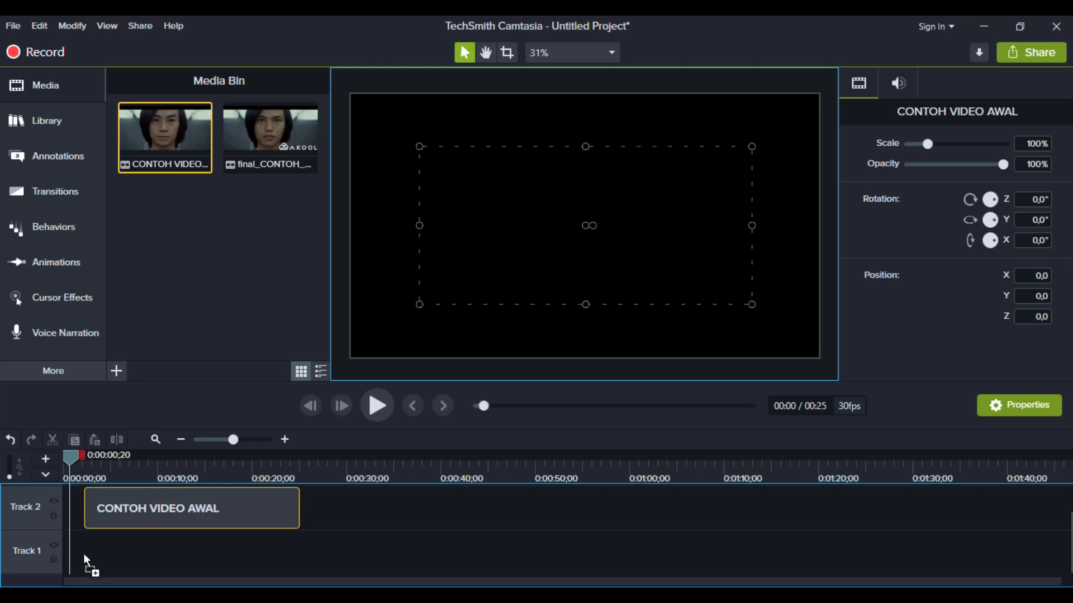
{"action": "left_click_drag", "start_coordinate": [86, 559], "coordinate": [25, 565]}
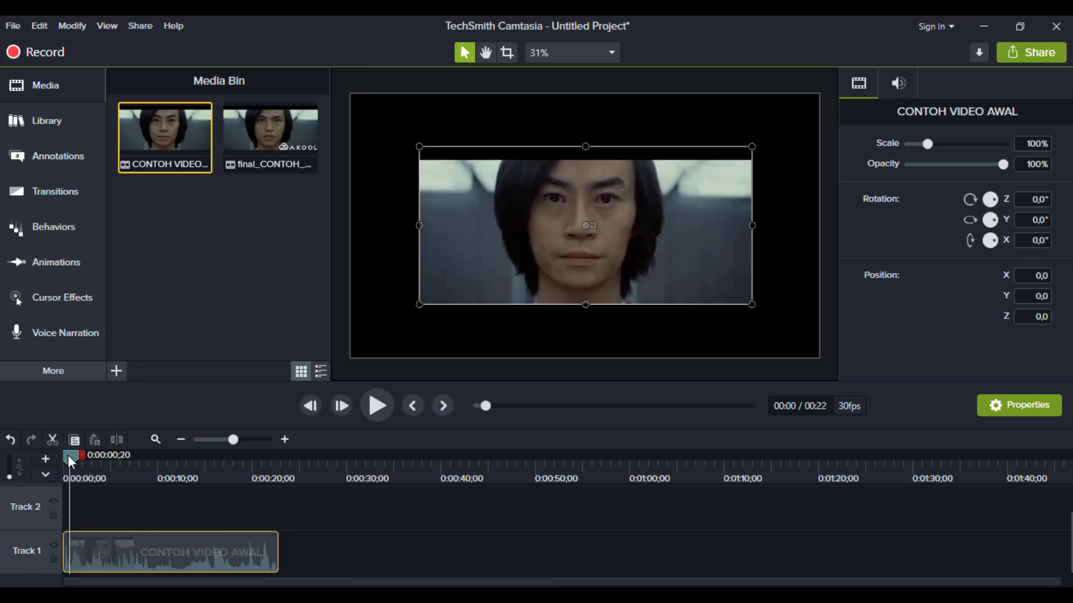
{"action": "left_click_drag", "start_coordinate": [71, 461], "coordinate": [42, 466]}
Step: Place the final_CONTOH_VIDEO_AWAL clip on Track 2, aligned with the start of the timeline
{"action": "left_click_drag", "start_coordinate": [246, 153], "coordinate": [35, 488]}
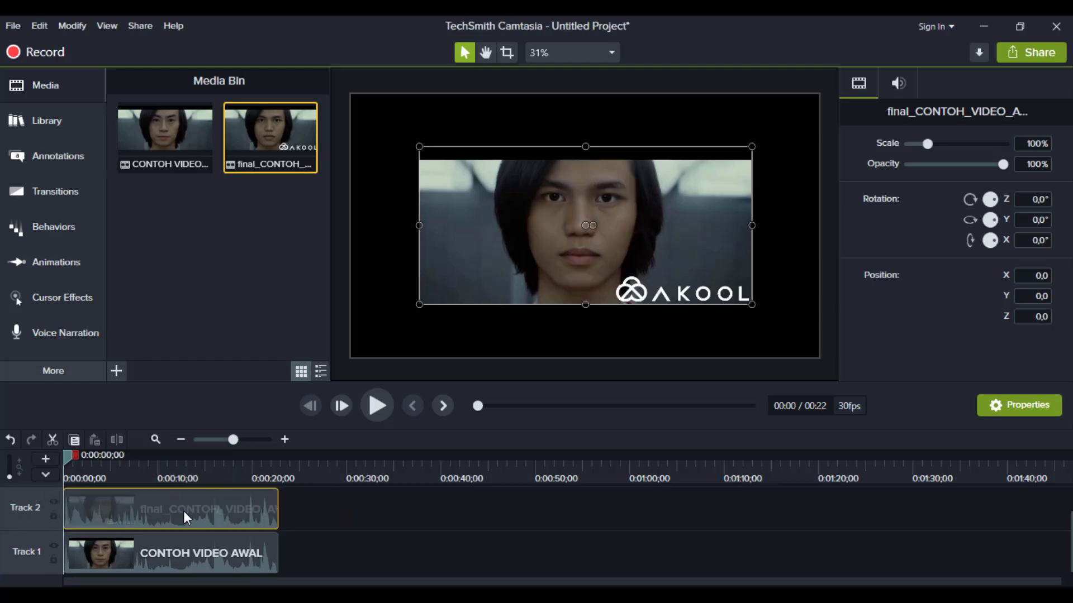
{"action": "left_click_drag", "start_coordinate": [186, 515], "coordinate": [203, 515]}
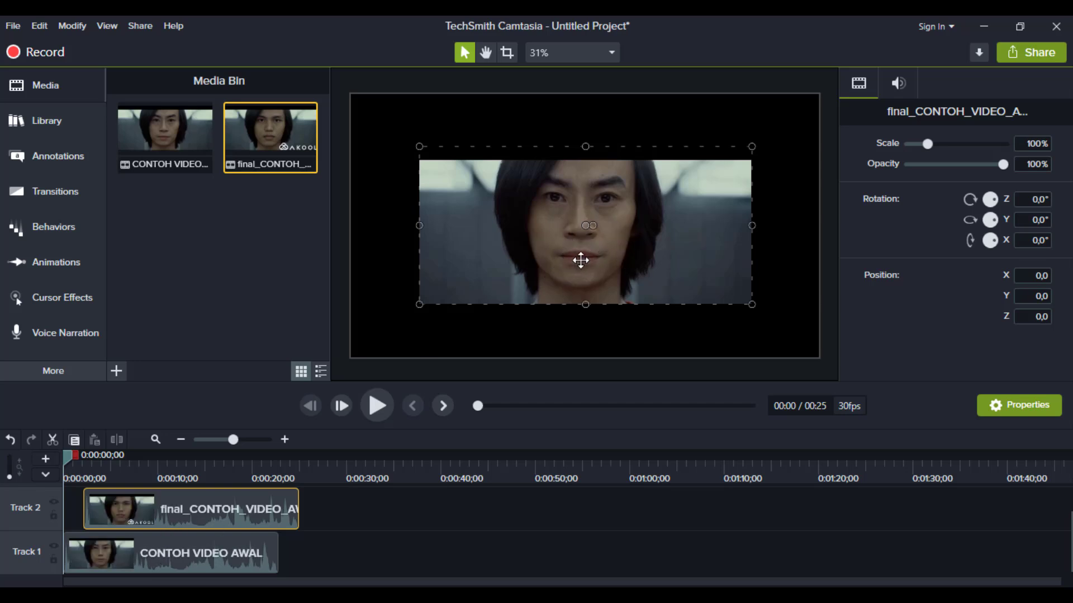
{"action": "left_click_drag", "start_coordinate": [72, 458], "coordinate": [17, 465]}
{"action": "left_click_drag", "start_coordinate": [108, 506], "coordinate": [88, 506]}
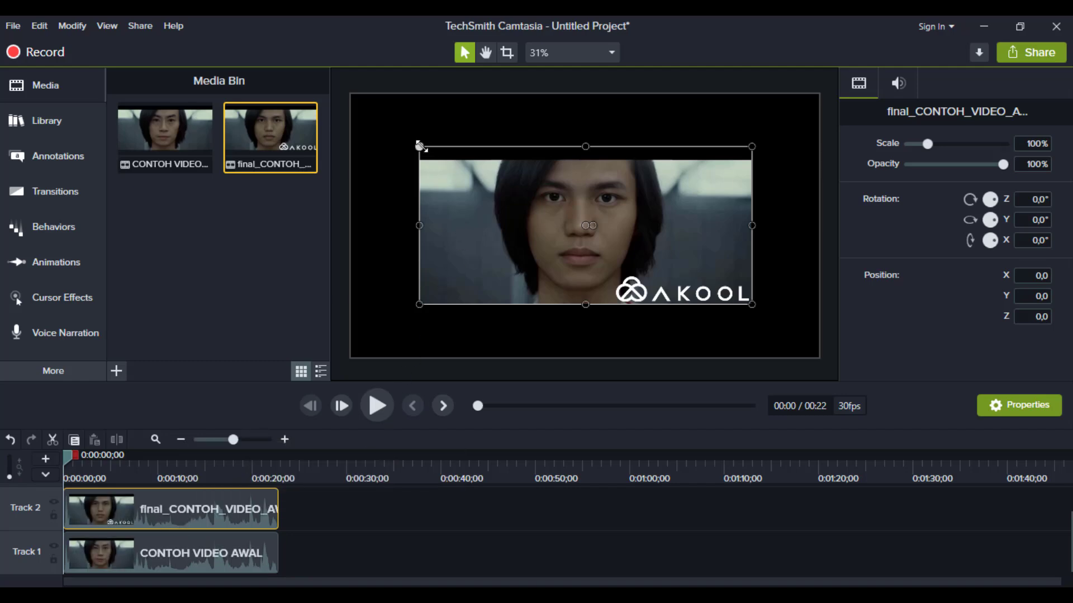
Step: Enlarge both the face swap clip and CONTOH VIDEO AWAL to about 140.8% so they fill the canvas width
{"action": "left_click_drag", "start_coordinate": [417, 139], "coordinate": [353, 114]}
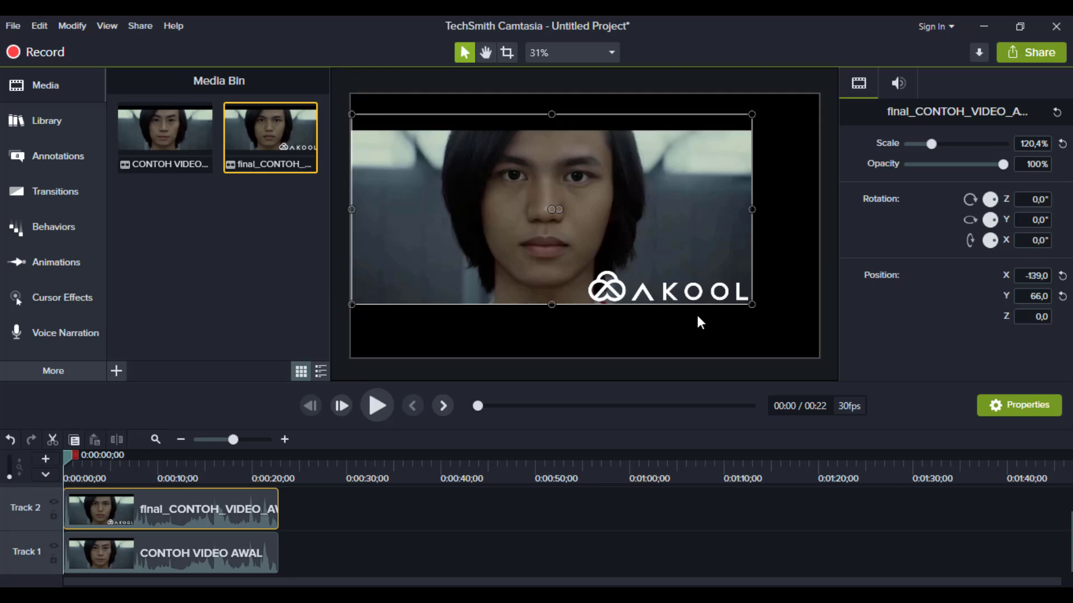
{"action": "left_click_drag", "start_coordinate": [753, 305], "coordinate": [818, 337]}
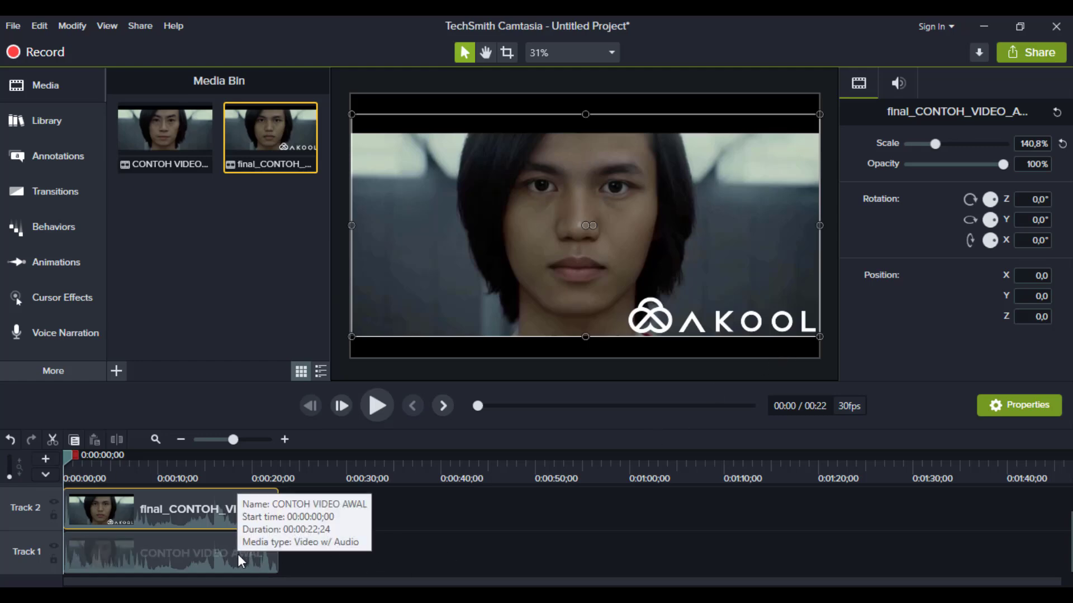
{"action": "left_click", "coordinate": [199, 562]}
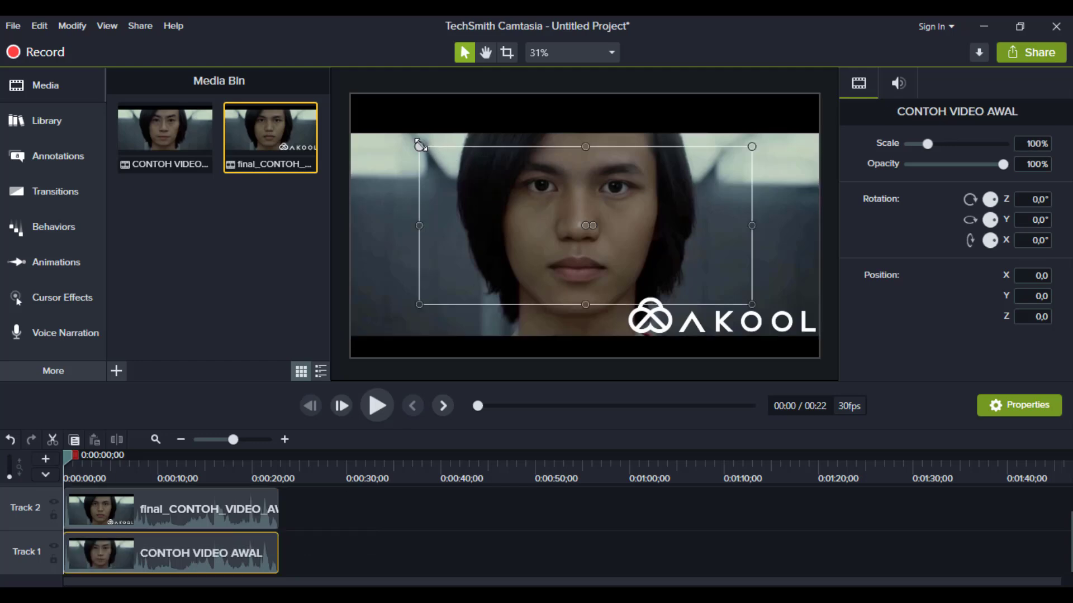
{"action": "left_click_drag", "start_coordinate": [420, 147], "coordinate": [352, 114]}
{"action": "left_click_drag", "start_coordinate": [749, 300], "coordinate": [805, 332]}
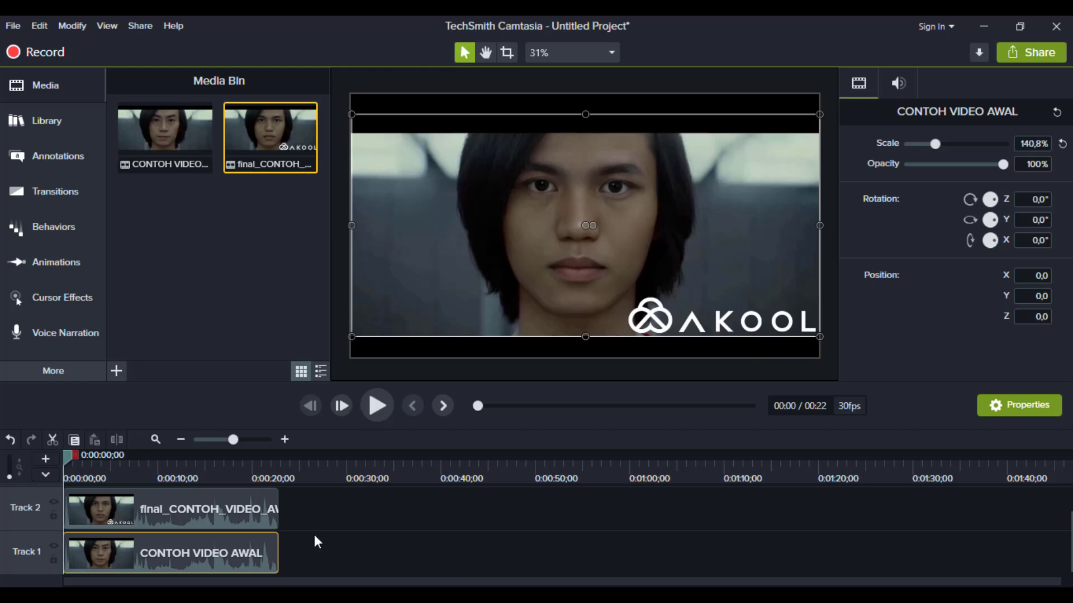
Step: Swap the two clips' tracks, putting the face swap video on Track 1 and CONTOH VIDEO AWAL on Track 2, both at the start
{"action": "left_click", "coordinate": [222, 561]}
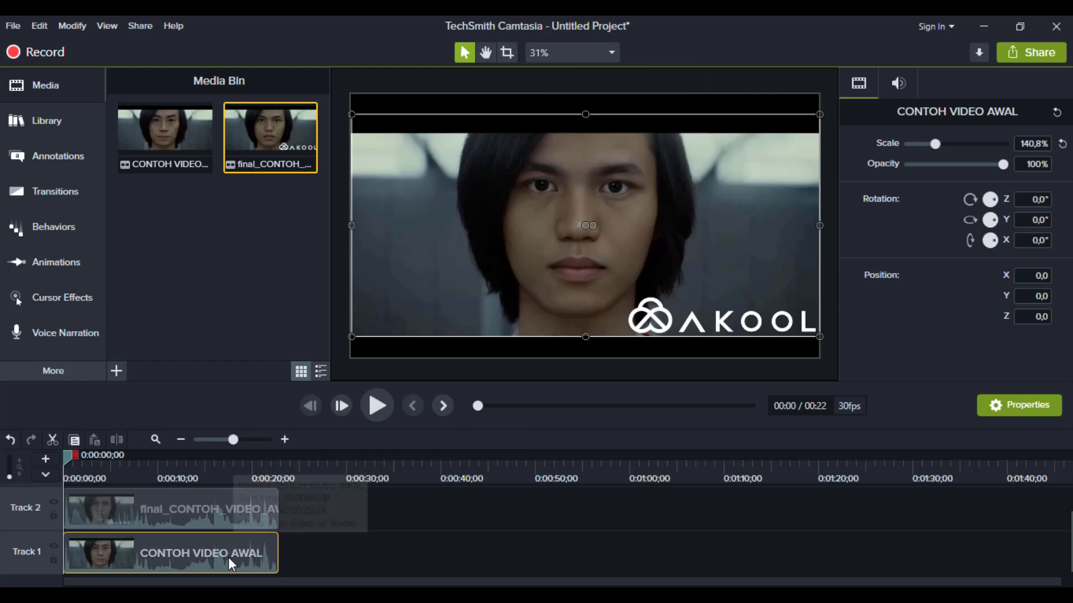
{"action": "left_click_drag", "start_coordinate": [223, 558], "coordinate": [510, 558]}
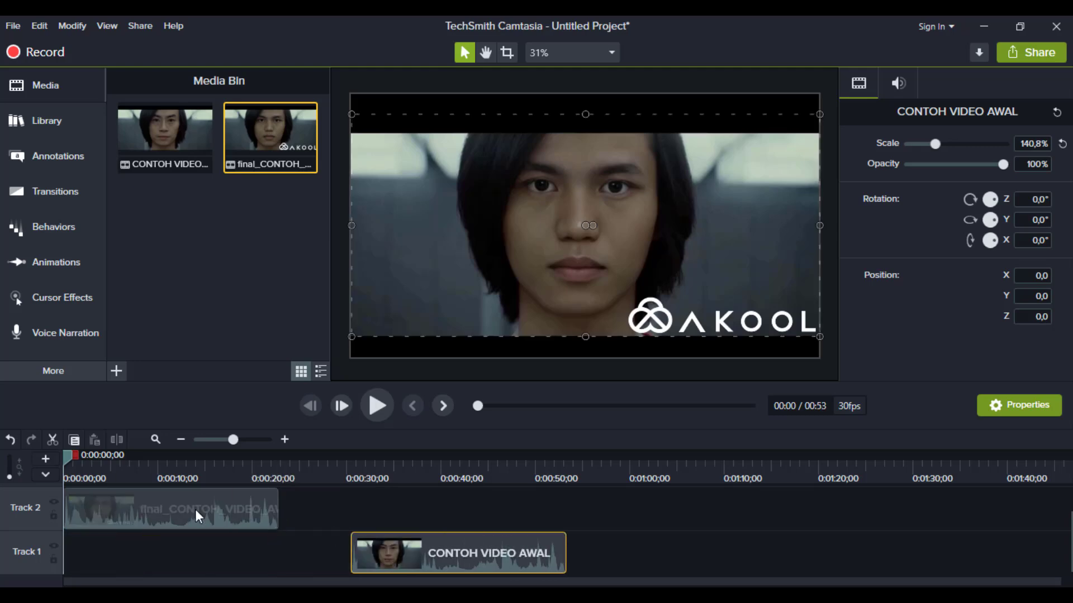
{"action": "left_click_drag", "start_coordinate": [195, 509], "coordinate": [193, 563]}
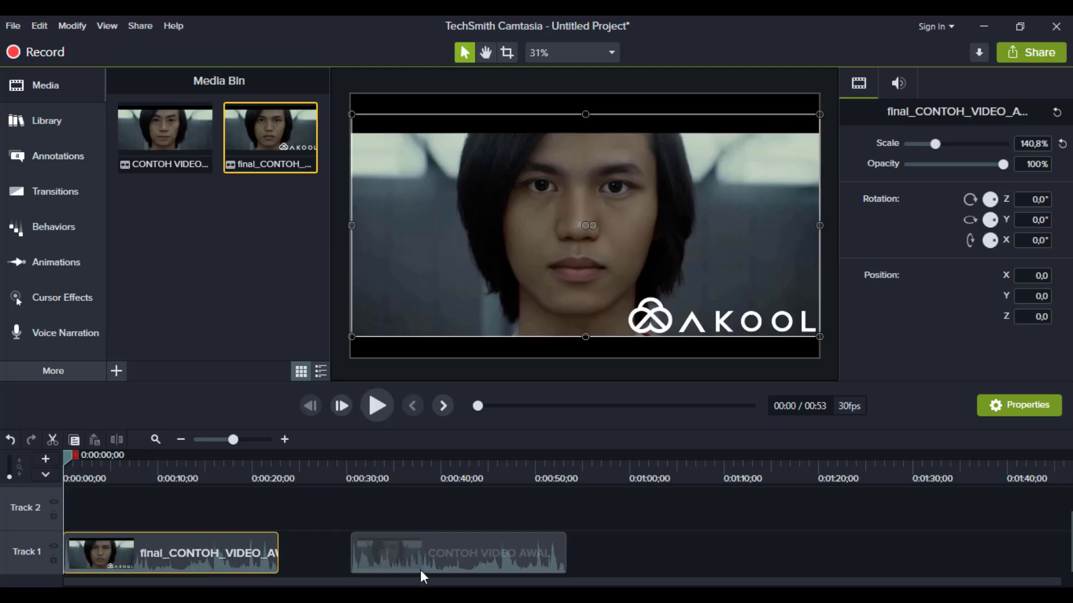
{"action": "left_click_drag", "start_coordinate": [420, 570], "coordinate": [202, 502]}
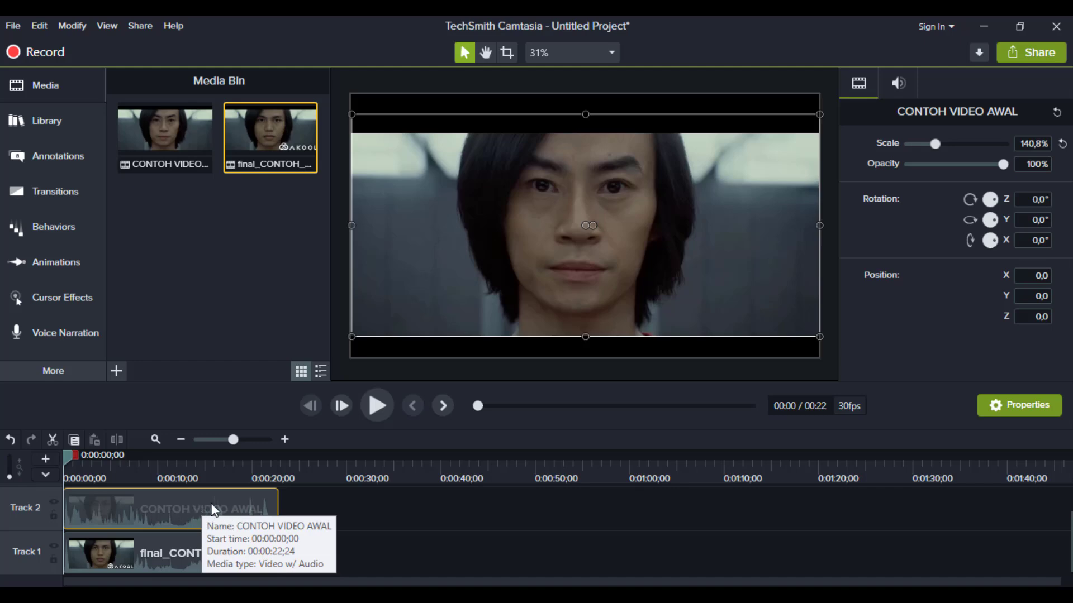
Step: Crop CONTOH VIDEO AWAL to the lower-right area of the frame that covers the AKOOL watermark, and play back the timeline
{"action": "left_click", "coordinate": [509, 52]}
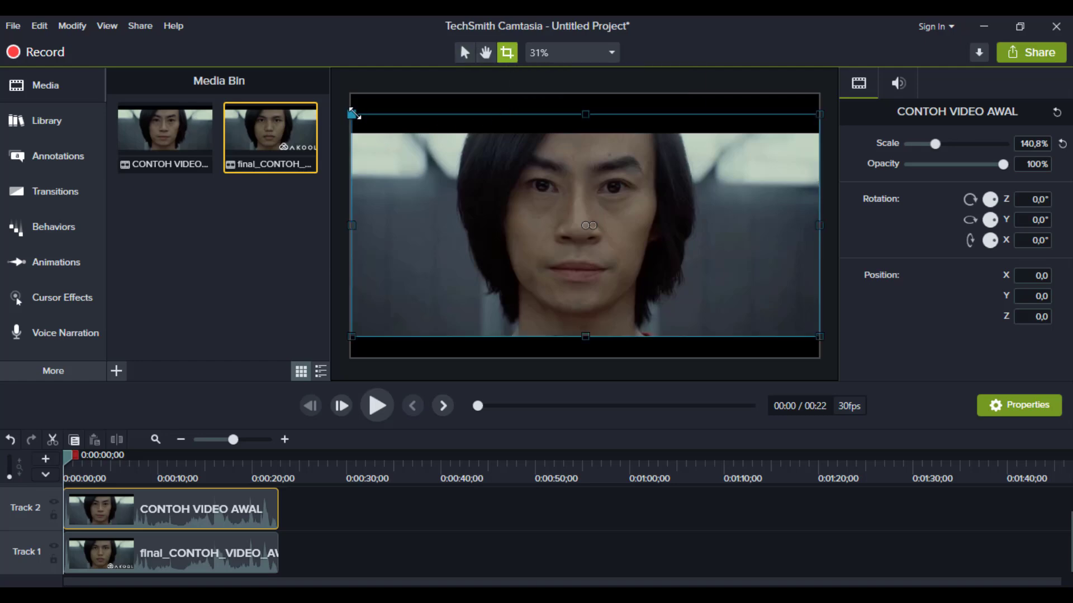
{"action": "left_click_drag", "start_coordinate": [352, 115], "coordinate": [628, 296]}
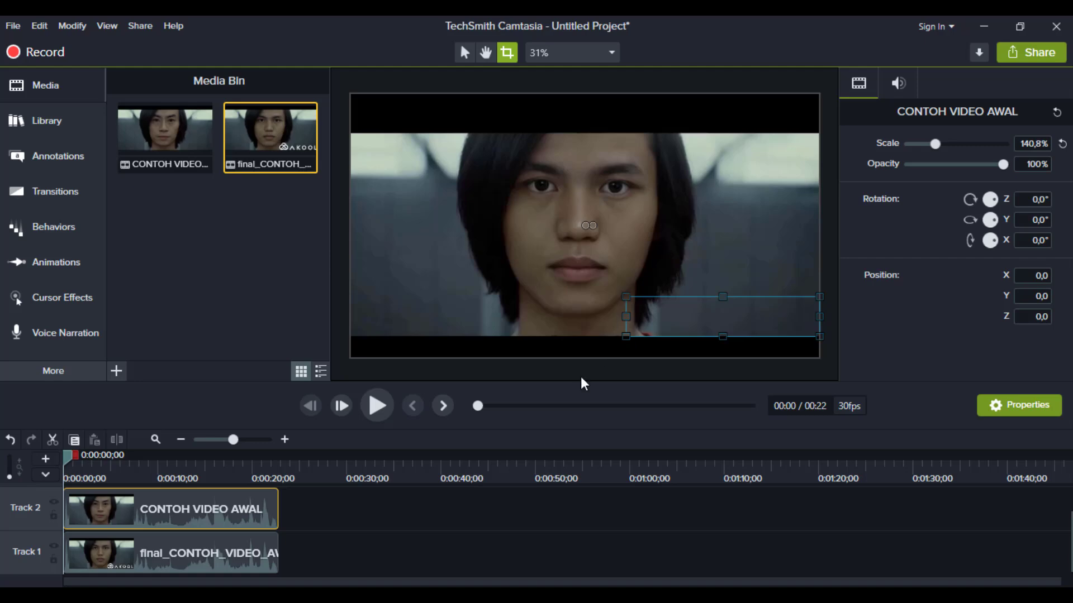
{"action": "left_click", "coordinate": [471, 513]}
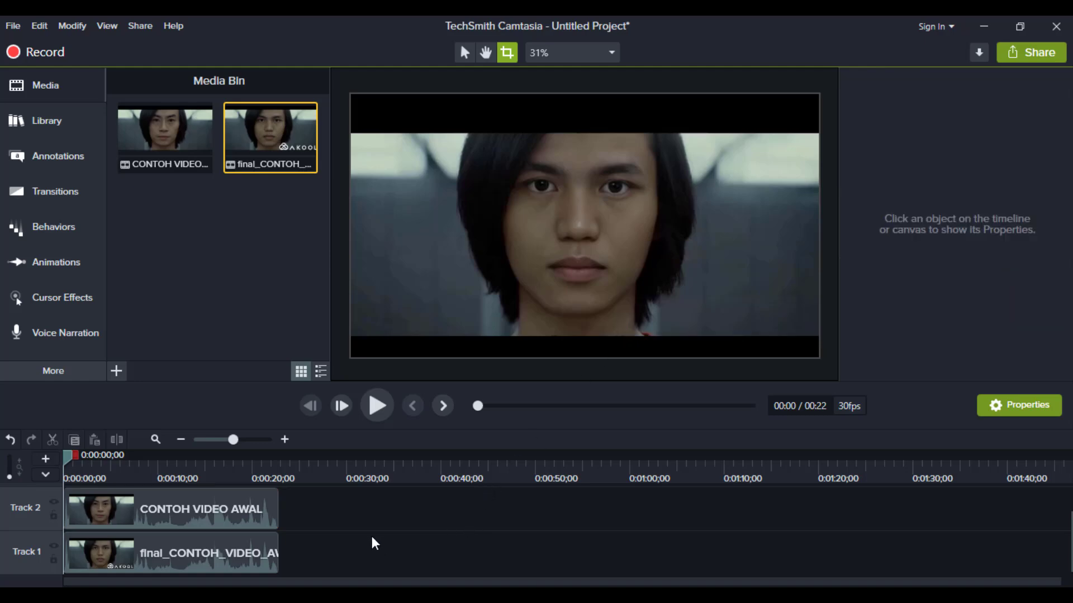
{"action": "left_click", "coordinate": [374, 409]}
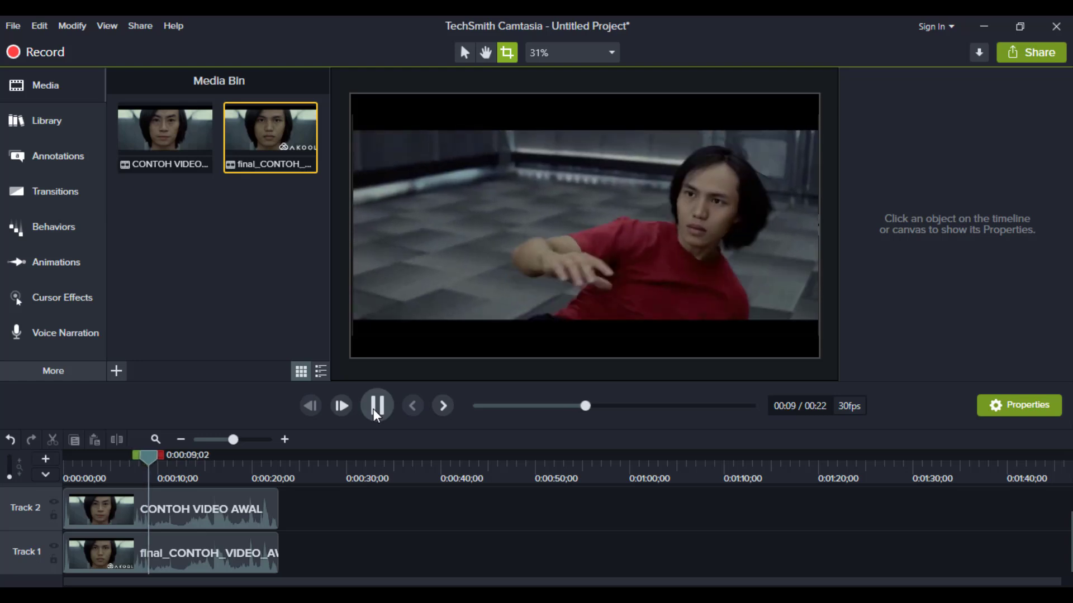
Step: Pause the timeline playback and set up a local file export with the MP4 only (up to 1080p) preset
{"action": "left_click", "coordinate": [377, 406]}
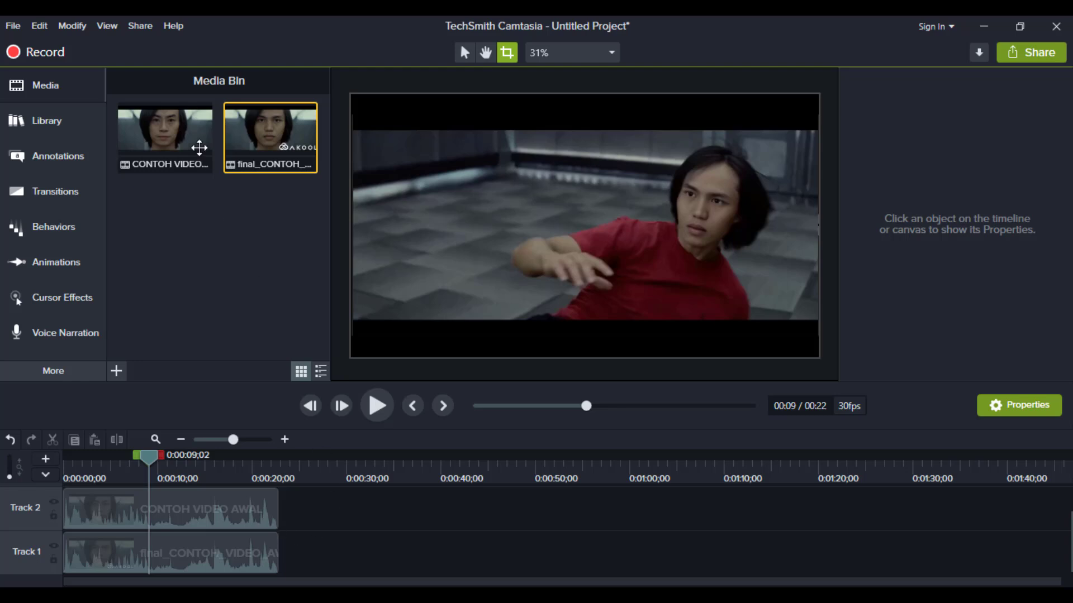
{"action": "left_click", "coordinate": [143, 25]}
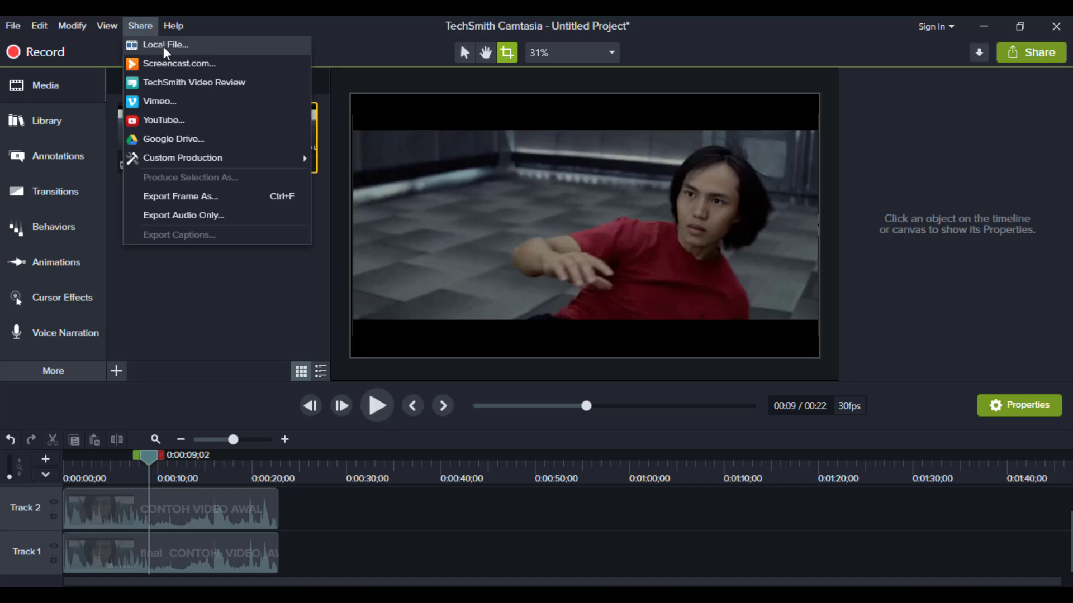
{"action": "left_click", "coordinate": [163, 46]}
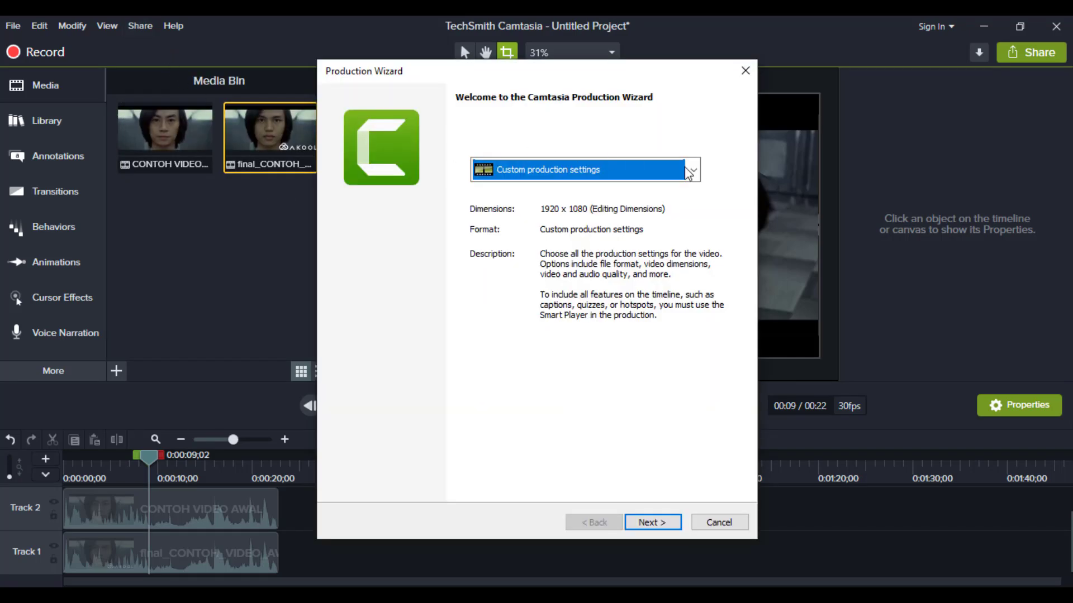
{"action": "left_click", "coordinate": [692, 170]}
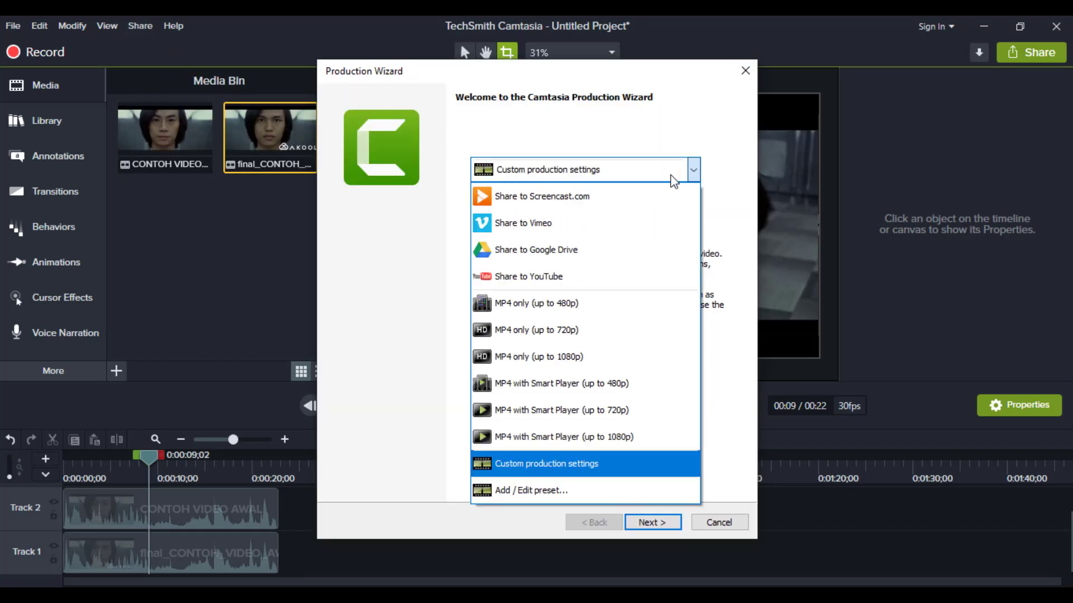
{"action": "left_click", "coordinate": [584, 356]}
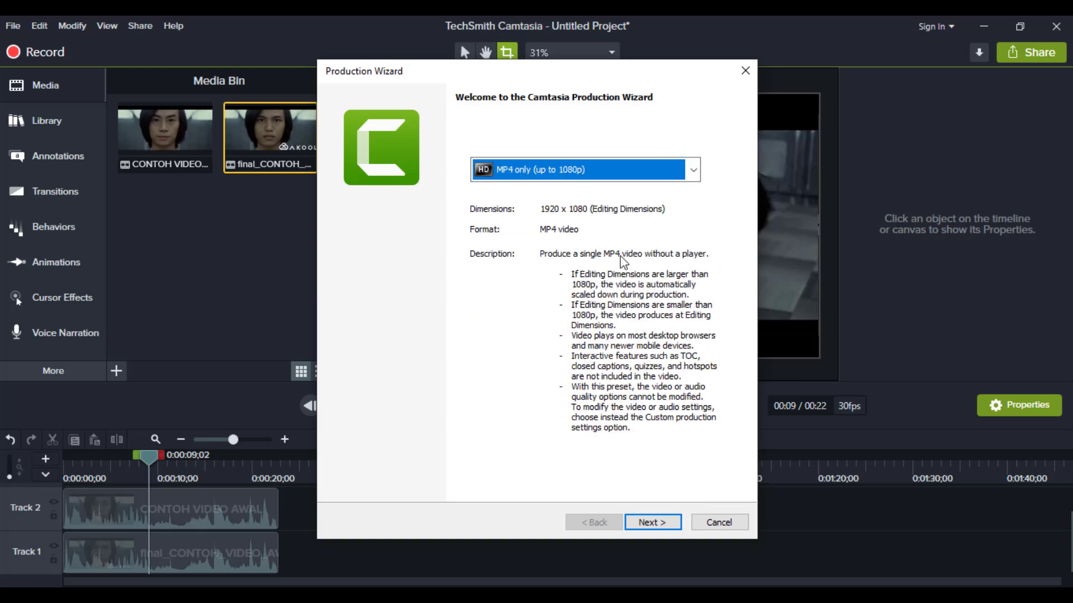
{"action": "left_click", "coordinate": [653, 523]}
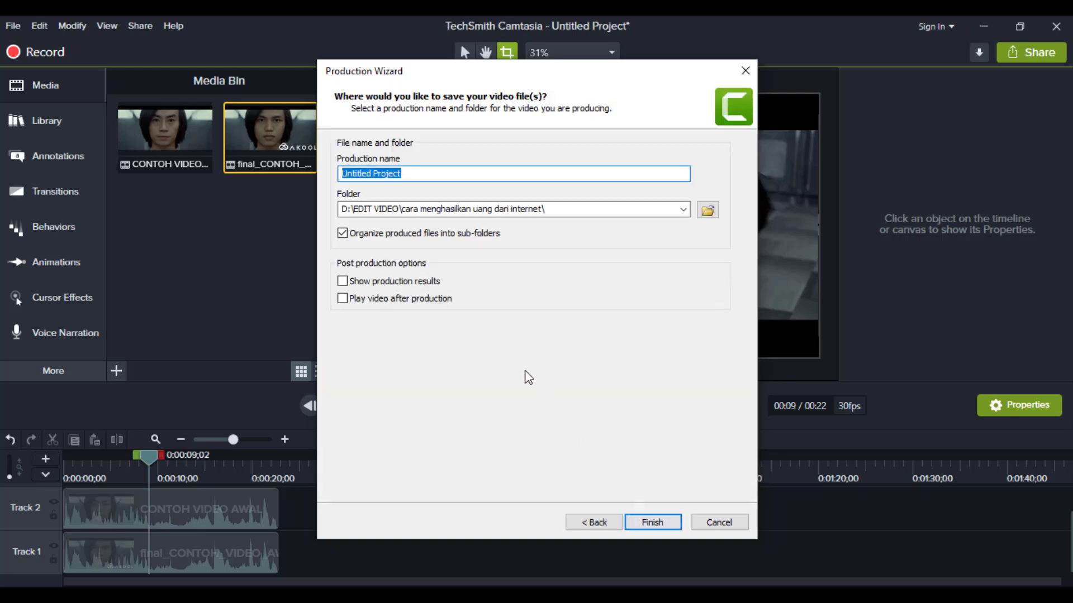
Step: Name the production "video sudah ganti wajah", save it as MP4 in the CONTOH VIDEO folder under Videos, and produce it
{"action": "left_click", "coordinate": [708, 212]}
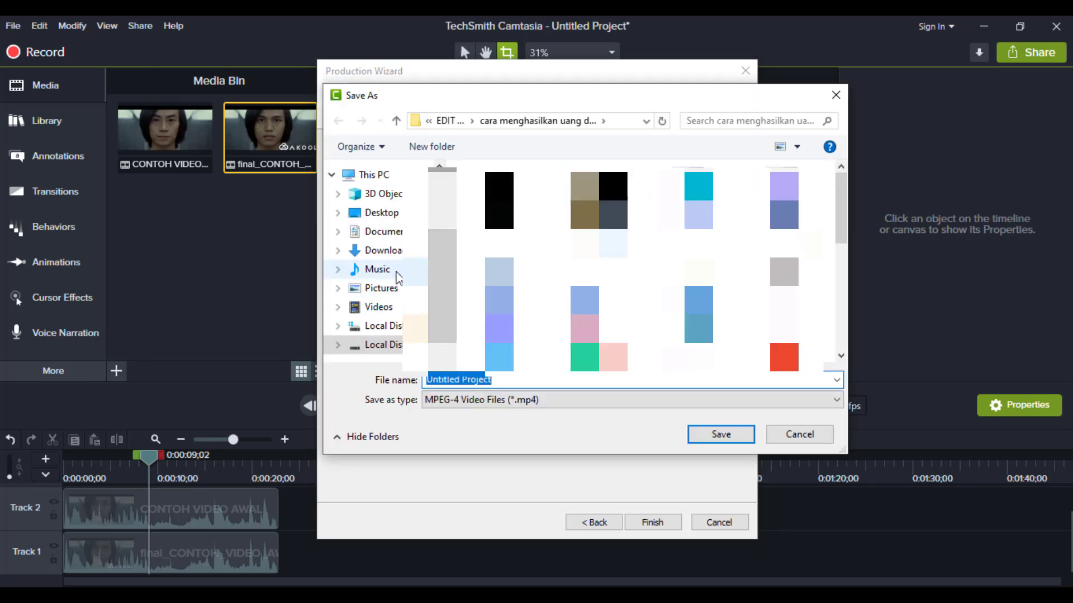
{"action": "left_click", "coordinate": [394, 308]}
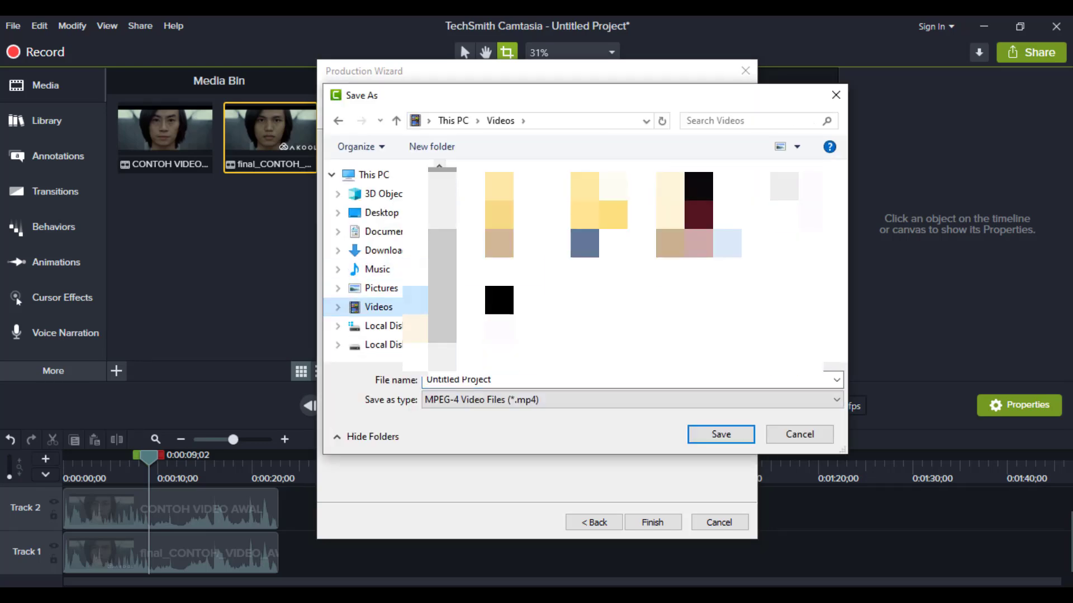
{"action": "double_click", "coordinate": [698, 215]}
{"action": "left_click", "coordinate": [585, 380]}
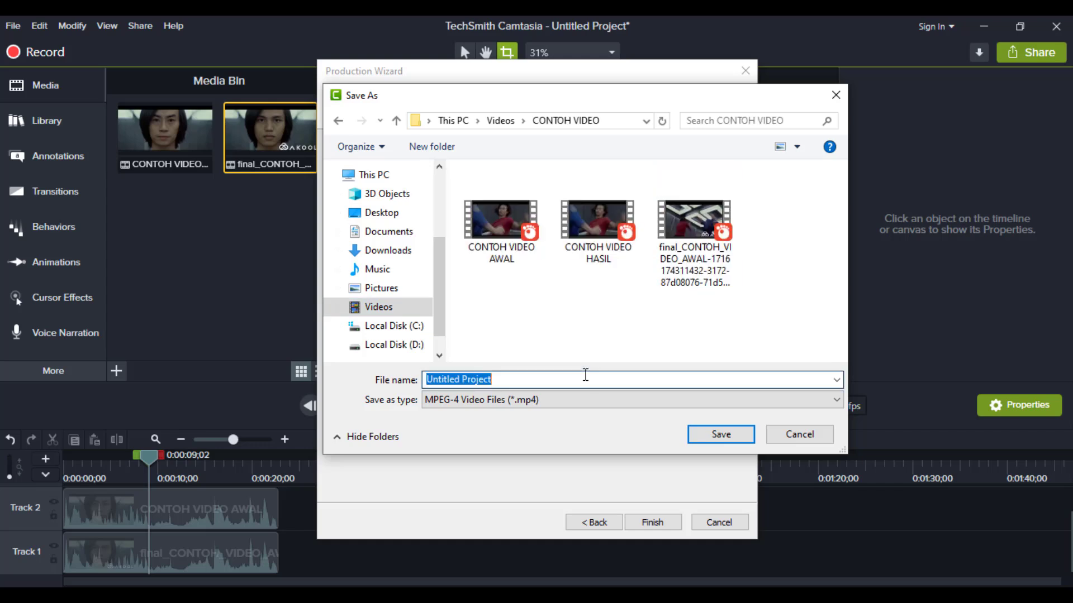
{"action": "type", "text": "video"}
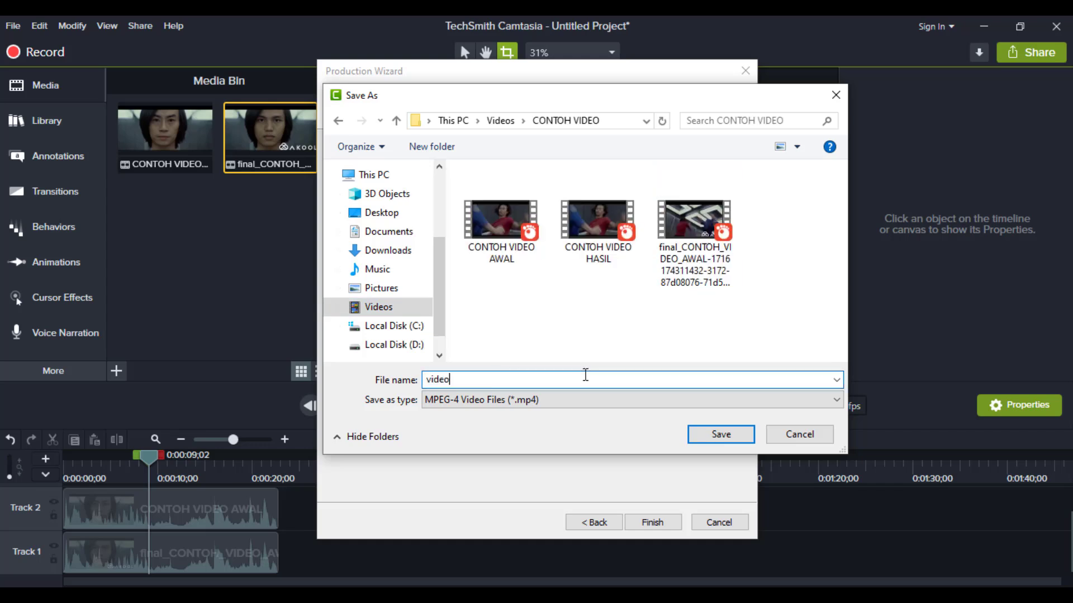
{"action": "type", "text": " sudah ganti wajah"}
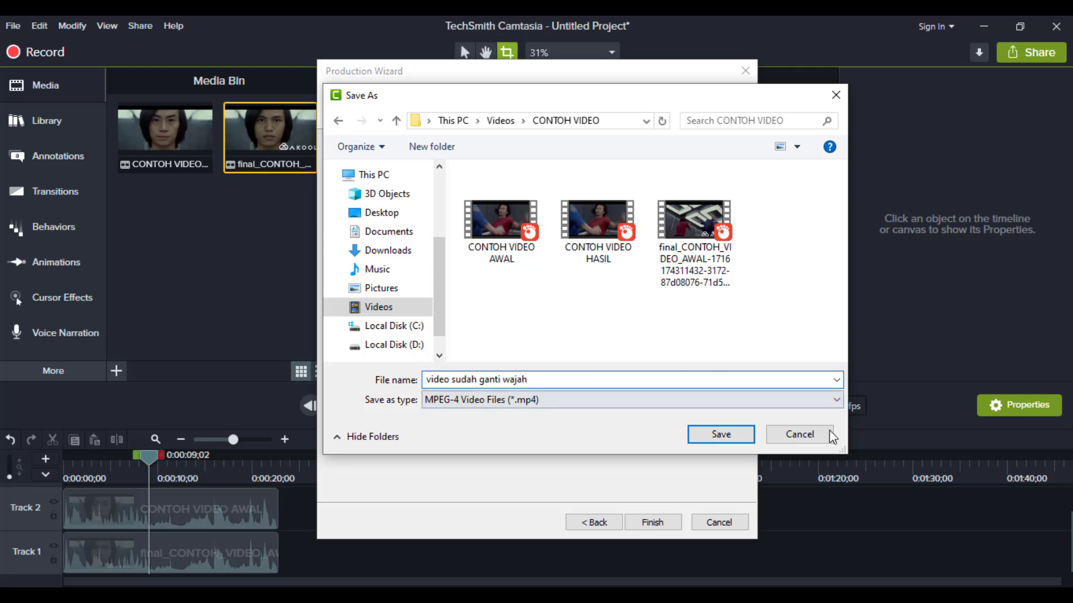
{"action": "left_click", "coordinate": [721, 434]}
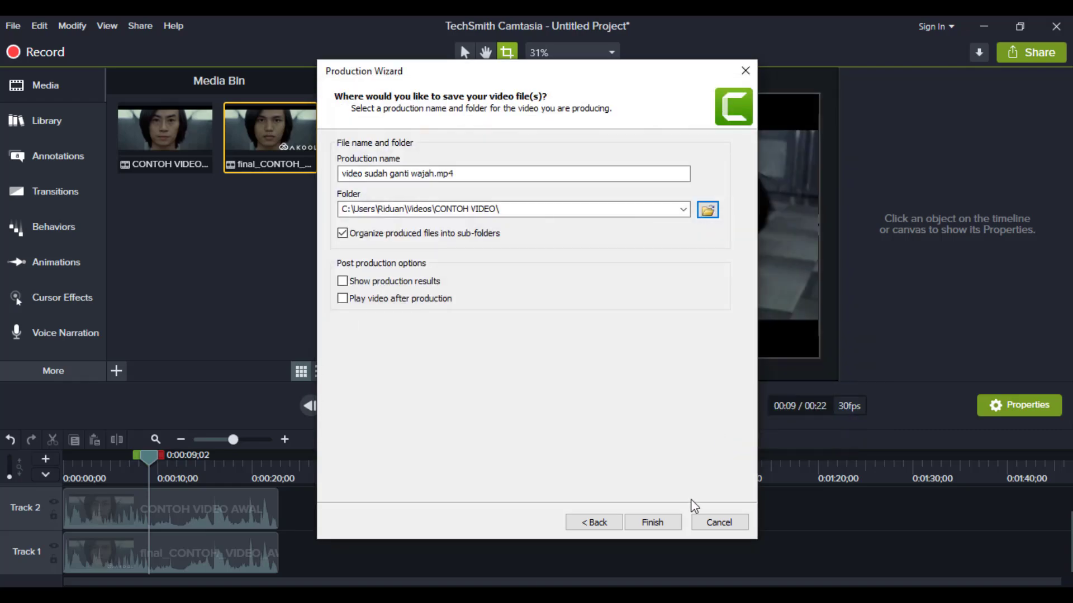
{"action": "left_click", "coordinate": [652, 522]}
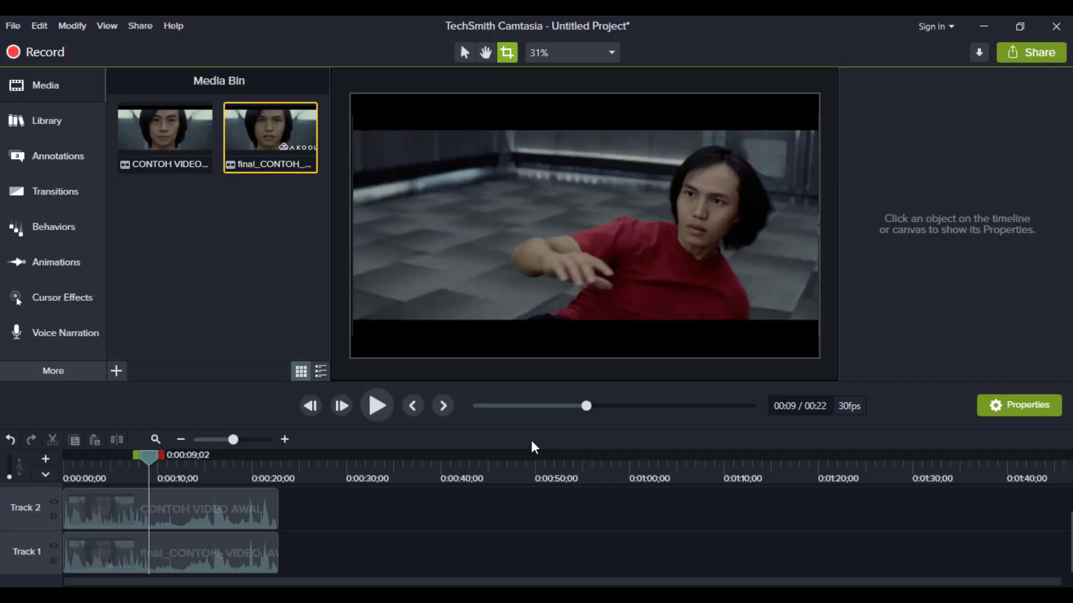
Step: Switch to File Explorer, play the exported video from the "video sudah ganti wajah" folder in GOM Player, and pause it
{"action": "left_click", "coordinate": [984, 26]}
{"action": "left_click", "coordinate": [424, 474]}
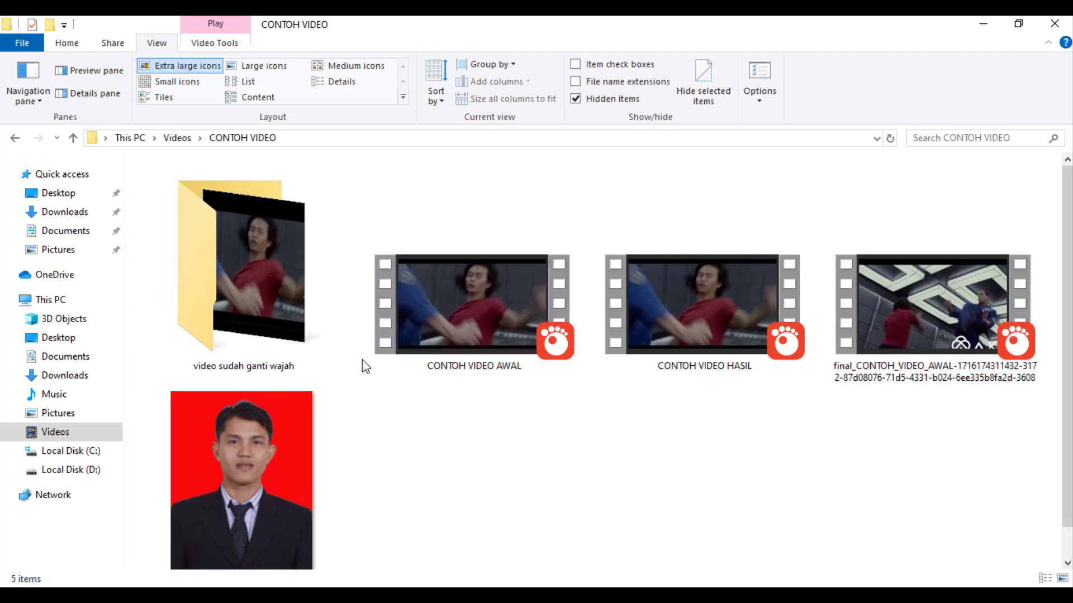
{"action": "double_click", "coordinate": [263, 276]}
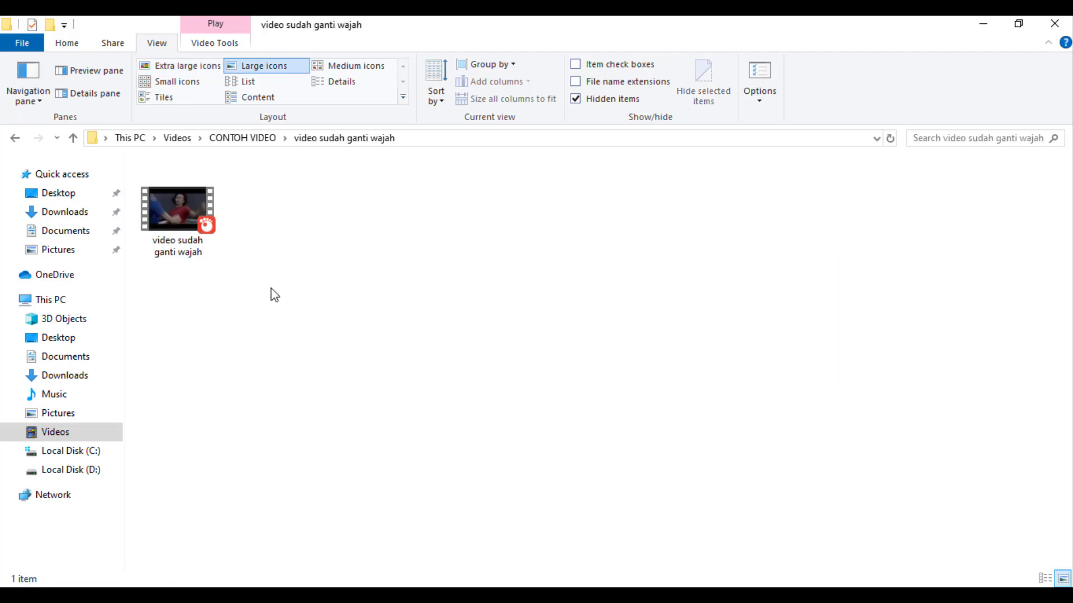
{"action": "double_click", "coordinate": [188, 228]}
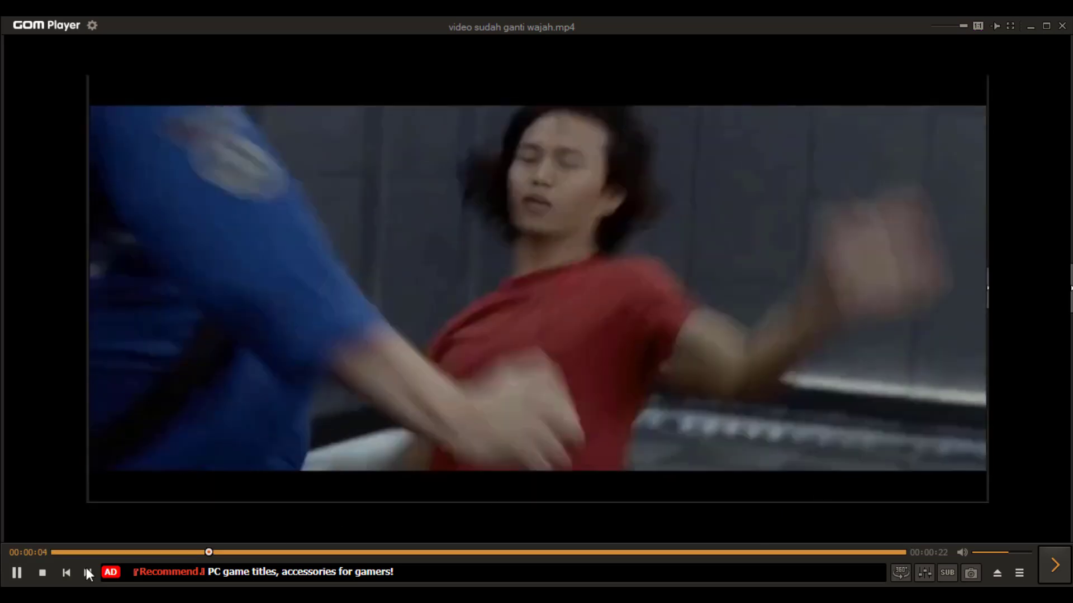
{"action": "left_click", "coordinate": [17, 574]}
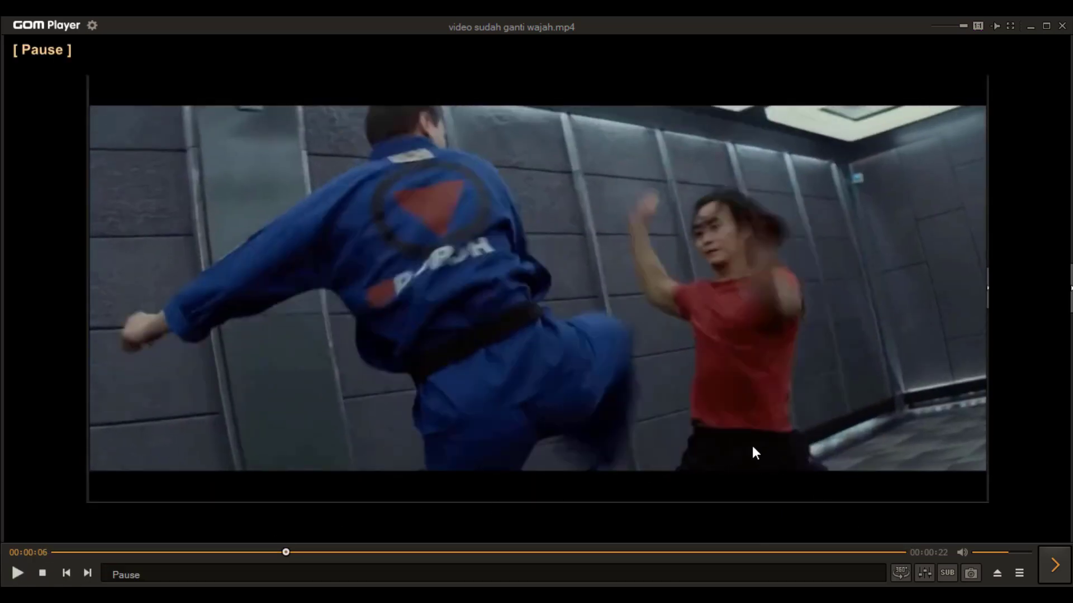